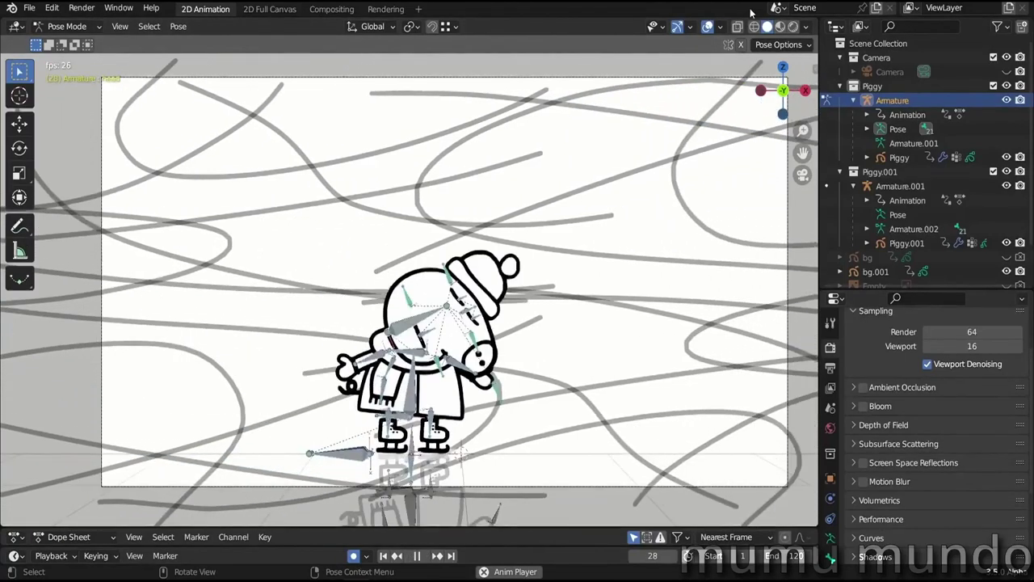
Switch the viewport from solid to Material Preview shading.
click(779, 26)
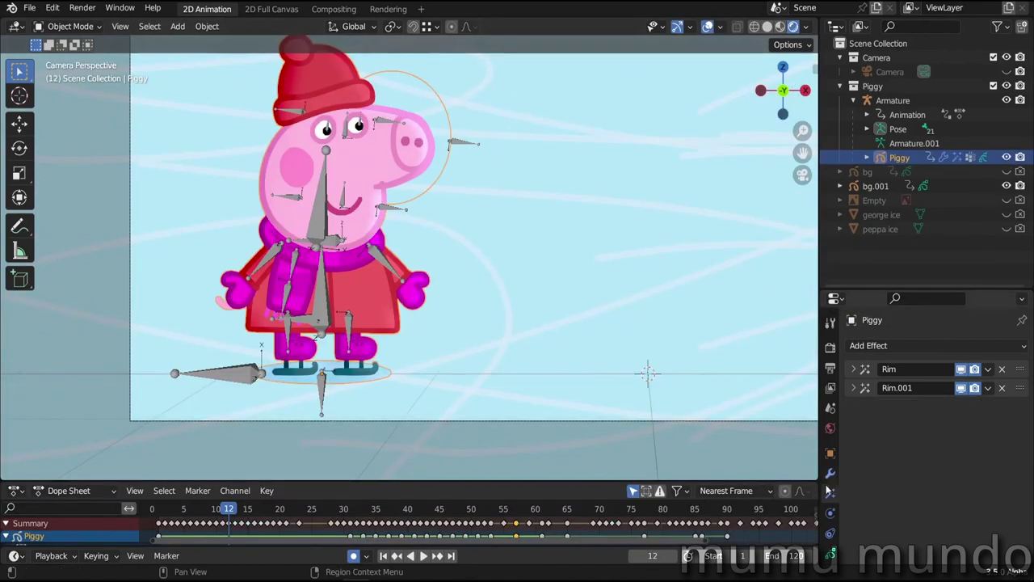
Try to reflect the Piggy object below its feet with a Mirror modifier set to the Z axis only.
click(830, 473)
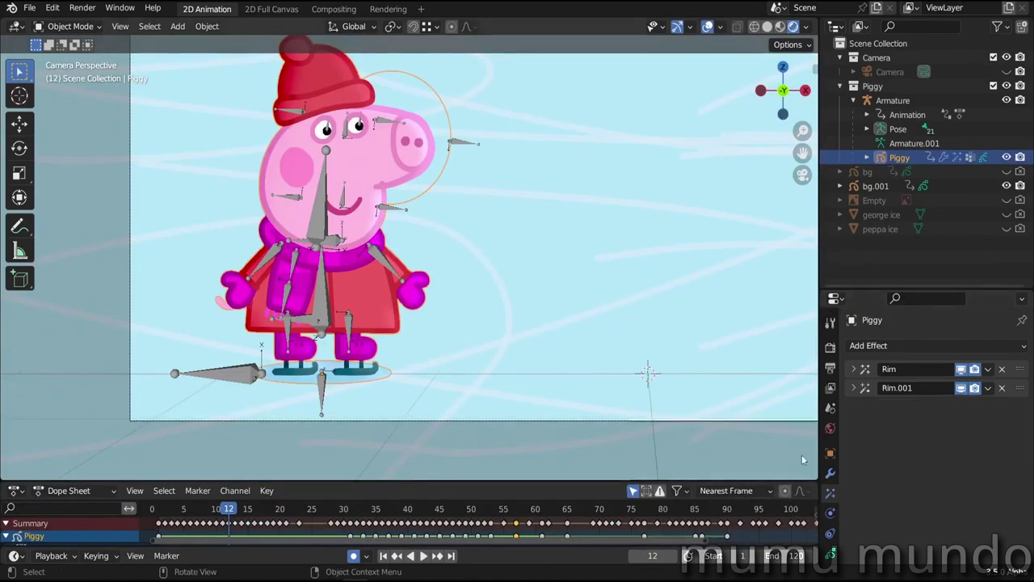
click(872, 345)
click(754, 478)
scroll(929, 452, down, 2)
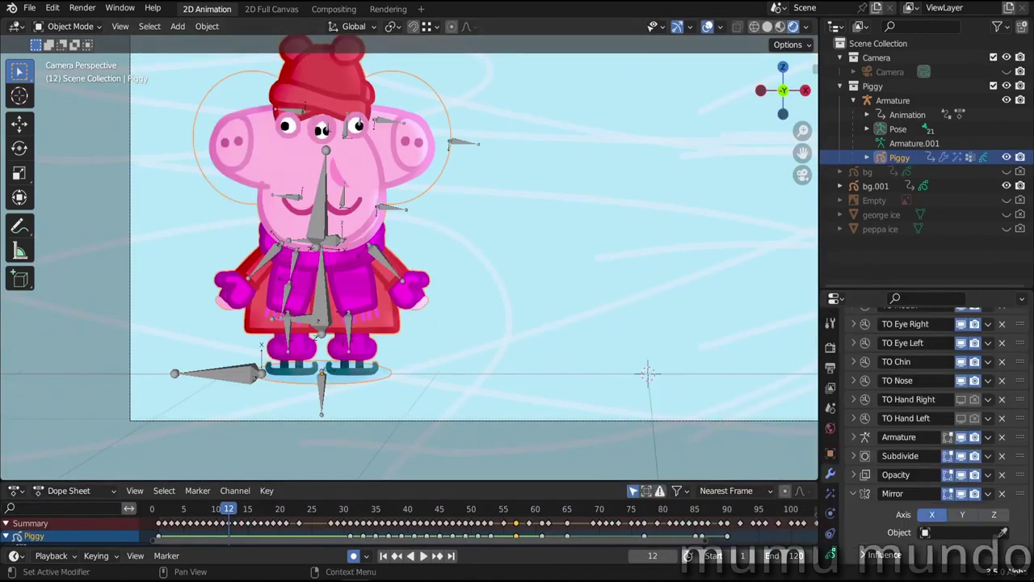
click(932, 514)
click(994, 514)
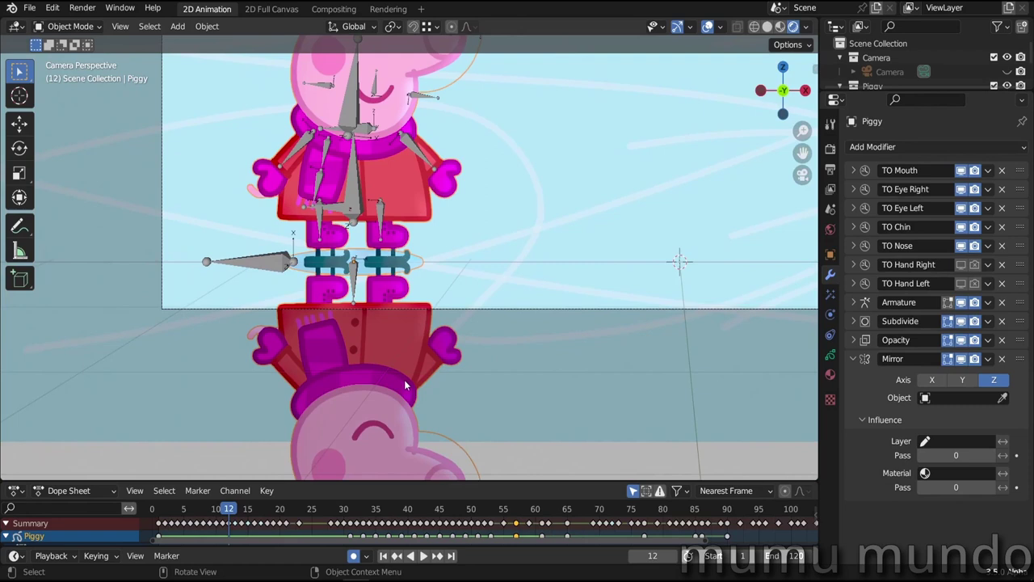
drag(800, 154, 787, 202)
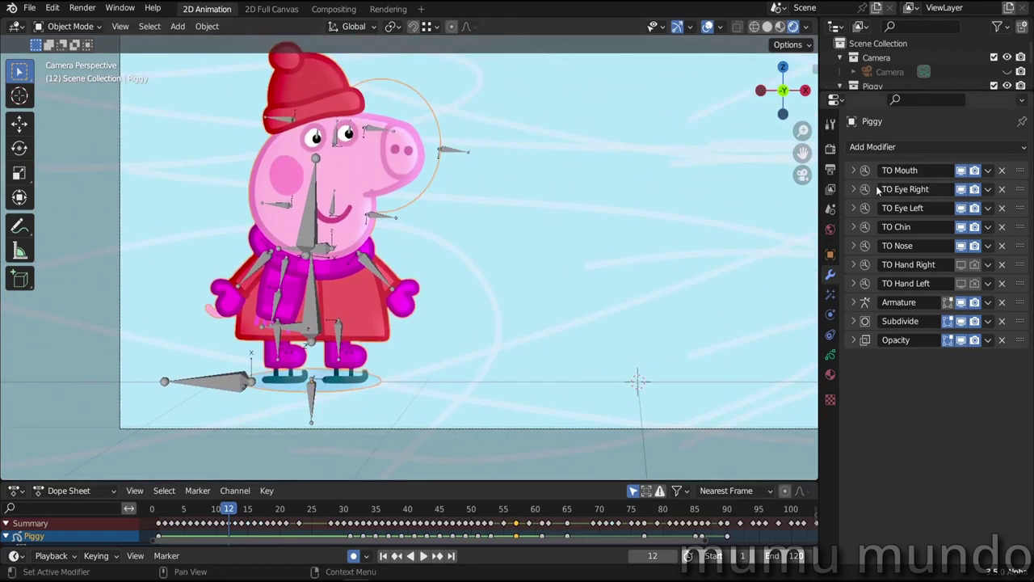
Try a second Opacity modifier on Piggy with an opacity factor of 0.55 and examine the overlapping strokes on the body.
click(872, 146)
click(969, 203)
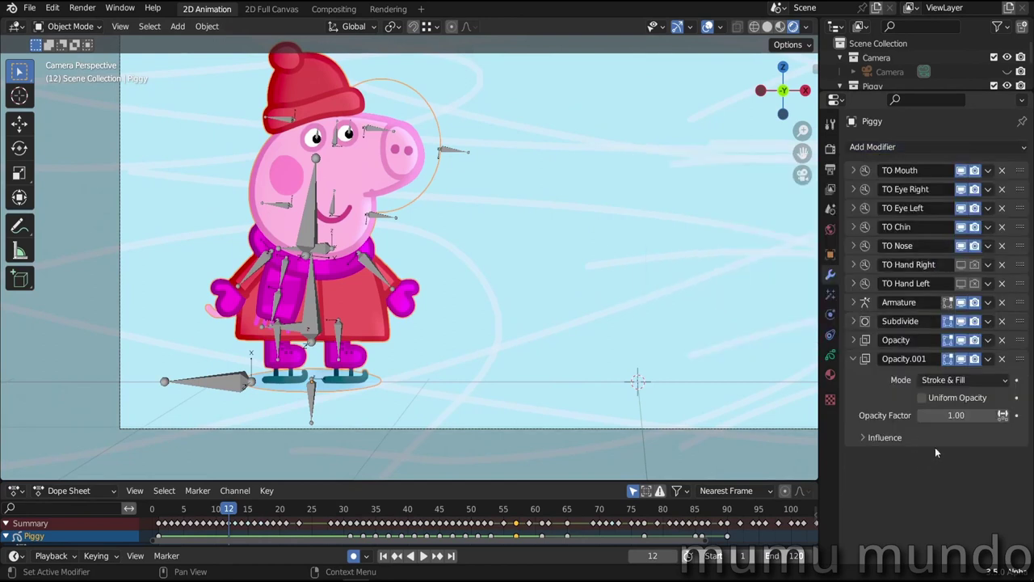
drag(956, 415, 901, 415)
scroll(575, 322, up, 6)
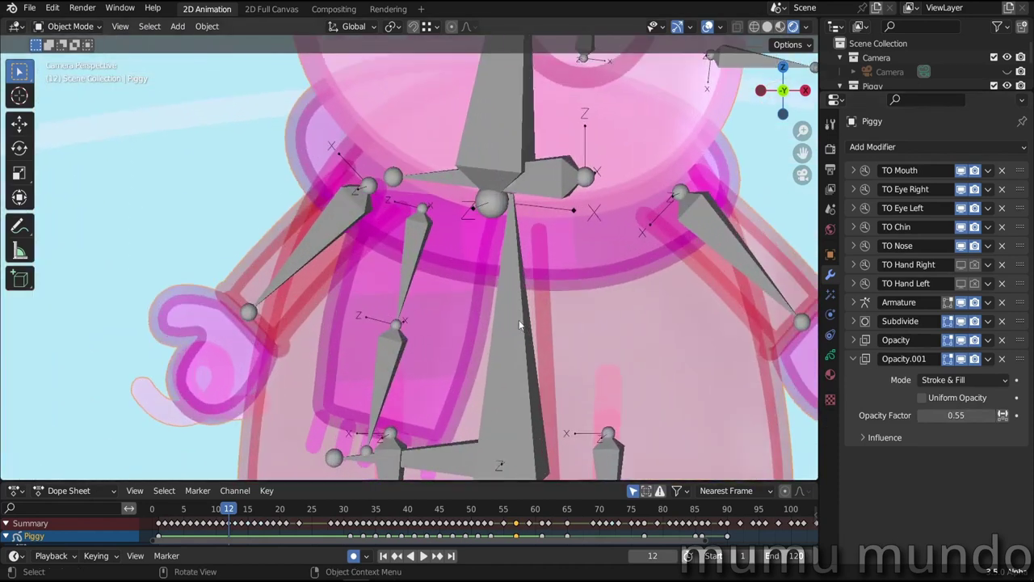
scroll(325, 293, up, 2)
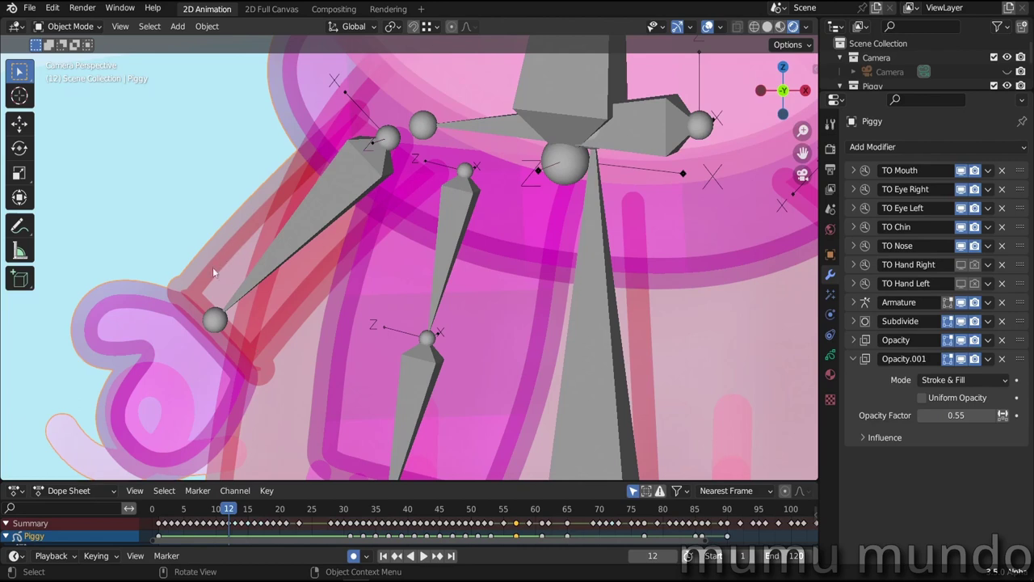
scroll(210, 261, up, 2)
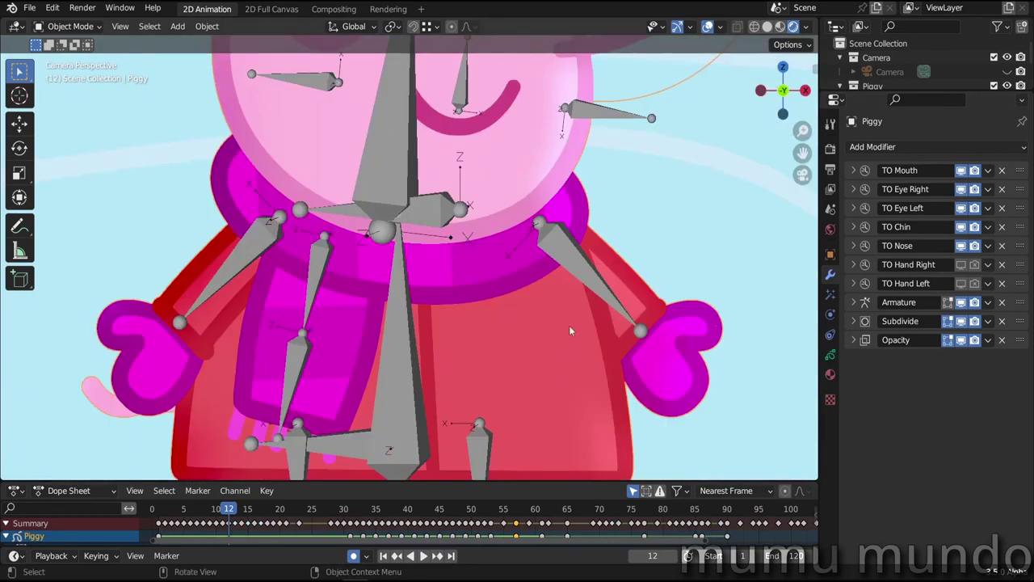
Try a Colorize effect on Piggy in Transparent mode with an adjusted factor, and remove the effect again.
click(830, 295)
click(865, 147)
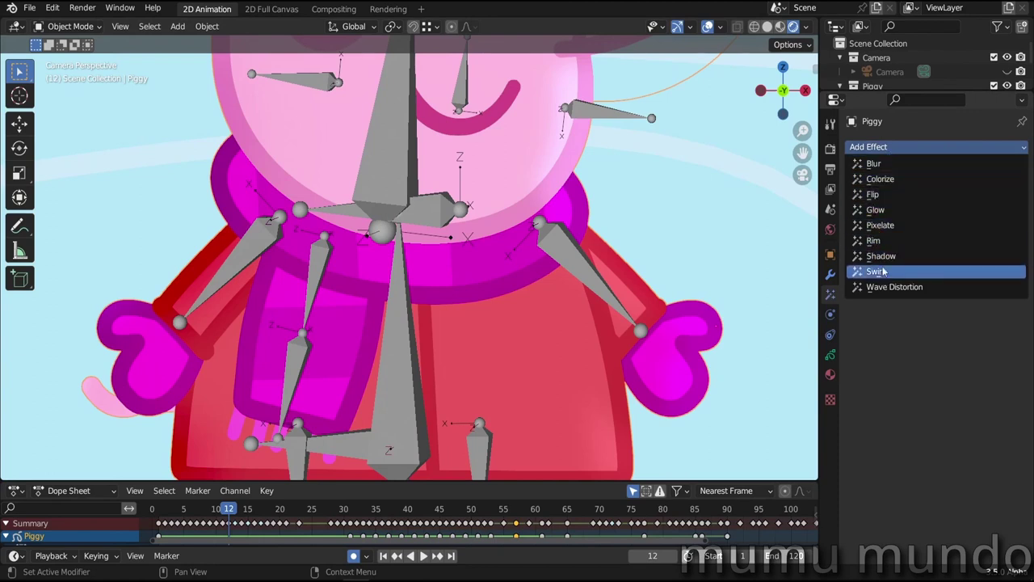
click(881, 180)
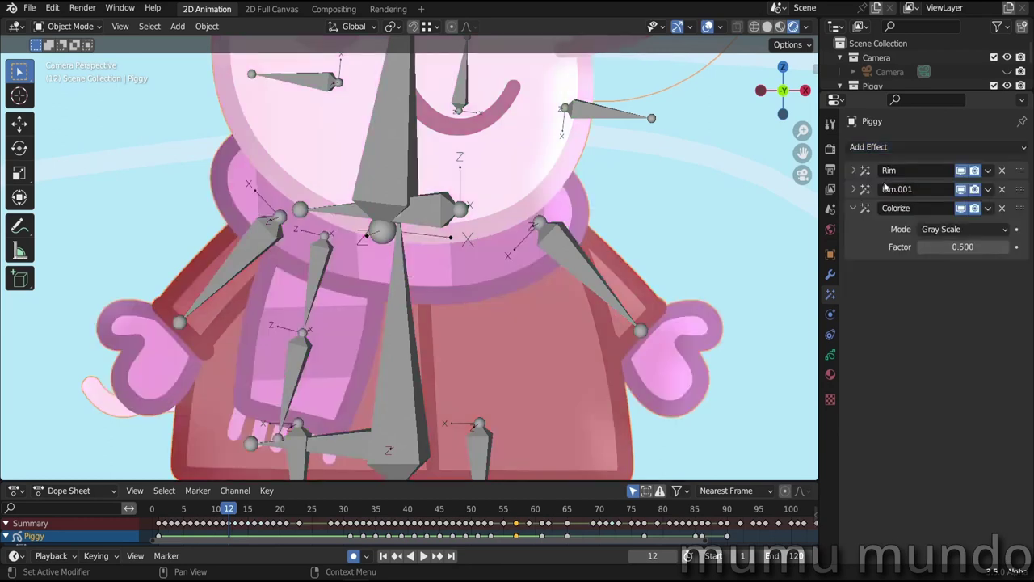
click(935, 230)
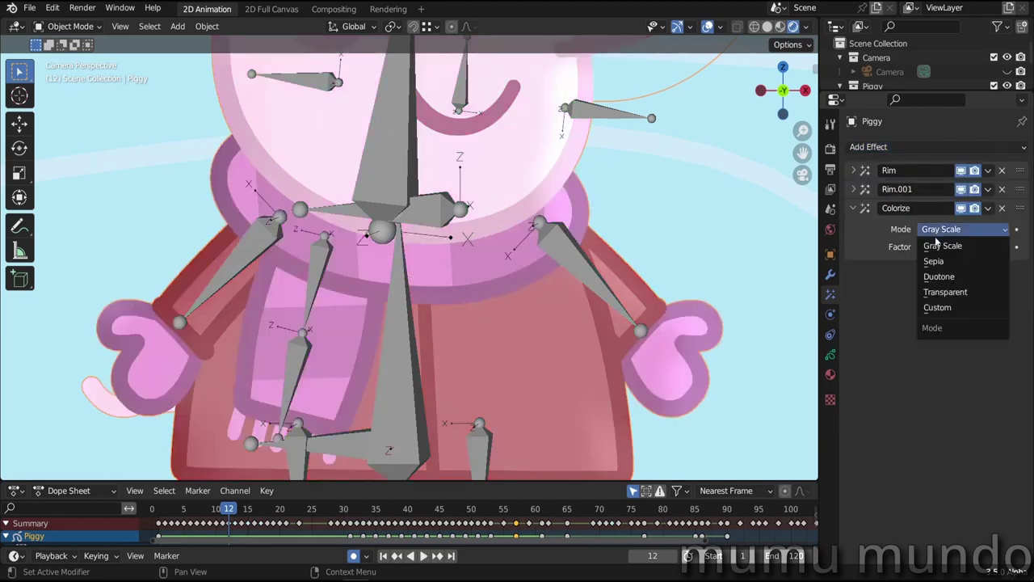
click(940, 295)
mouse_move(962, 246)
mouse_down()
mouse_move(921, 246)
mouse_move(1008, 247)
mouse_move(972, 246)
mouse_up()
click(1002, 208)
scroll(565, 304, down, 6)
shift+middle_drag(566, 304, 437, 262)
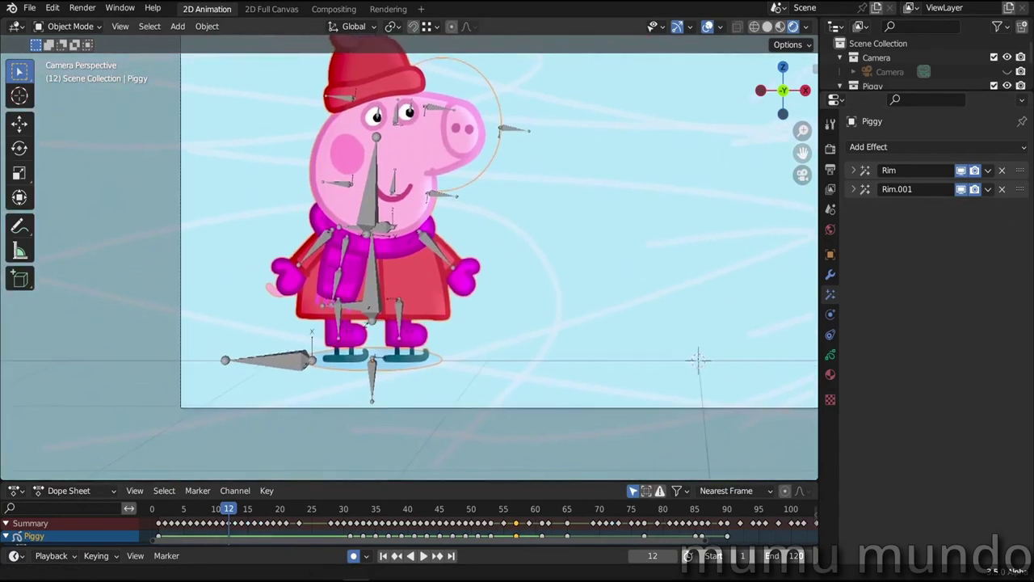
drag(803, 153, 799, 152)
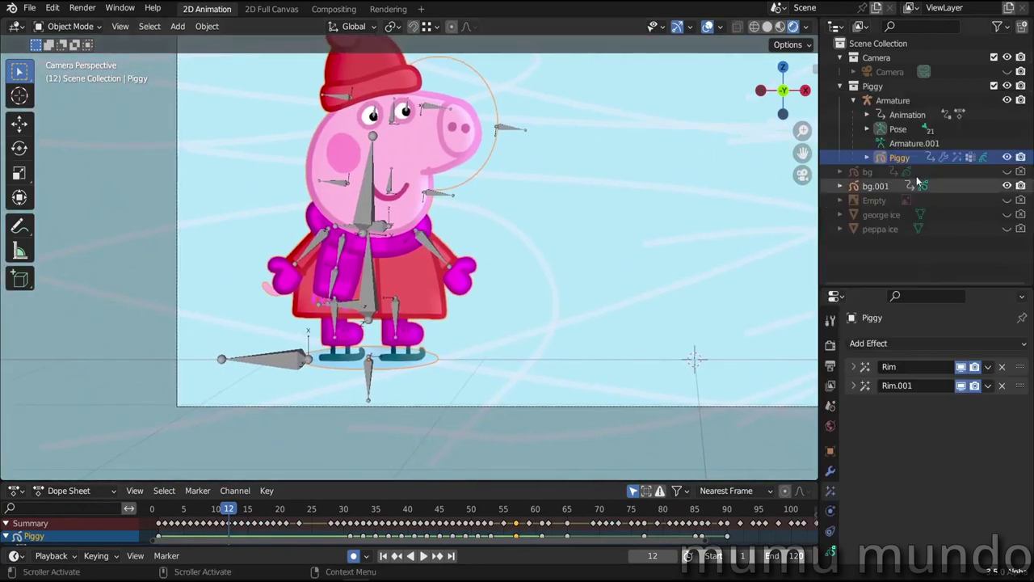
Examine the armature and drawing inside the Piggy collection and play back the skating animation.
click(891, 101)
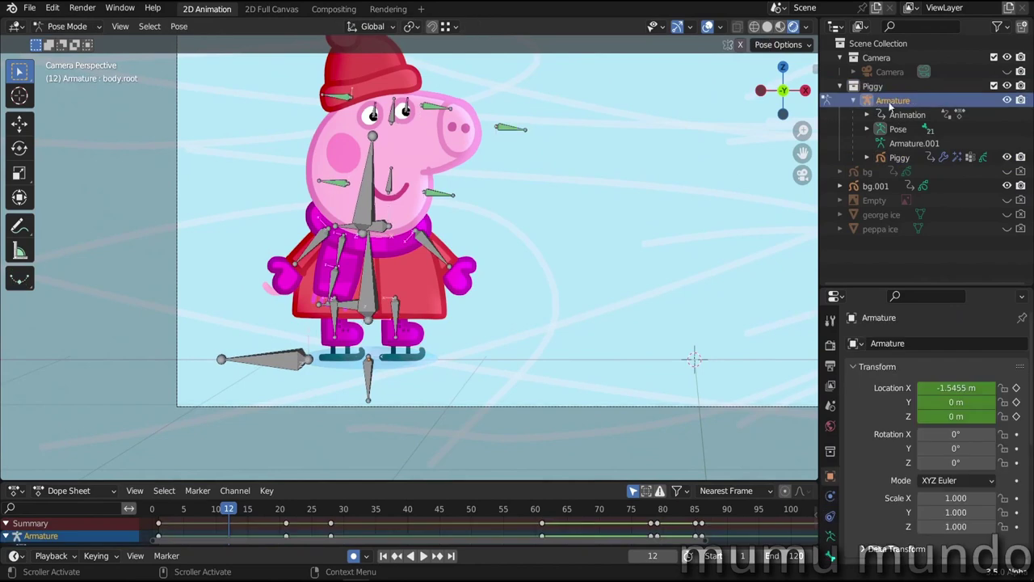
click(901, 158)
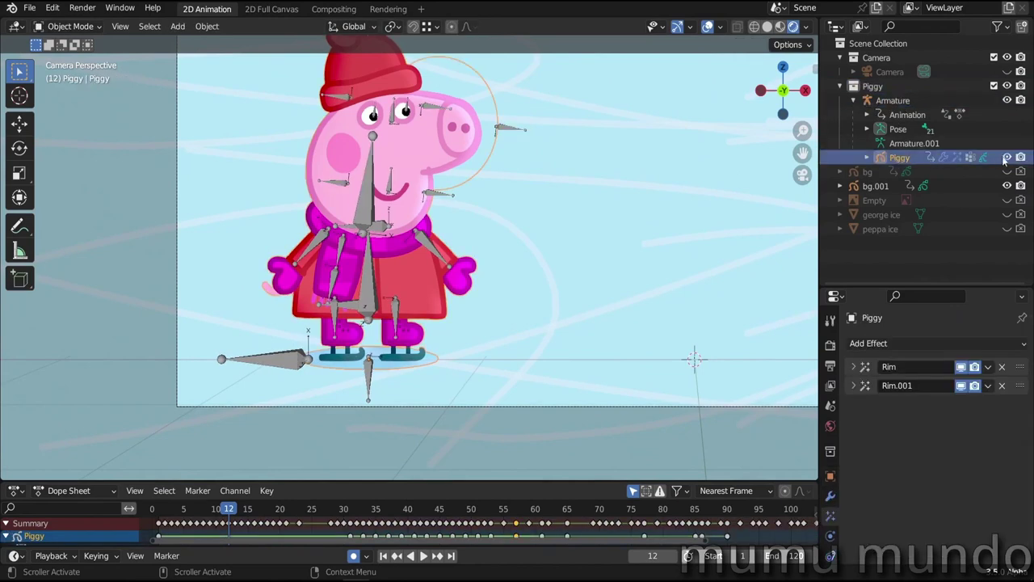
click(855, 87)
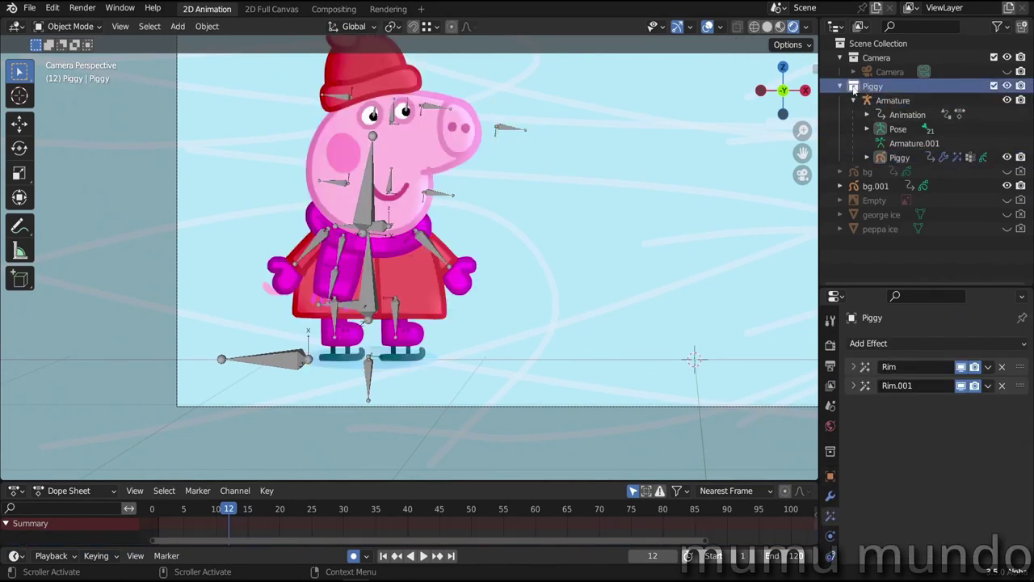
right_click(872, 87)
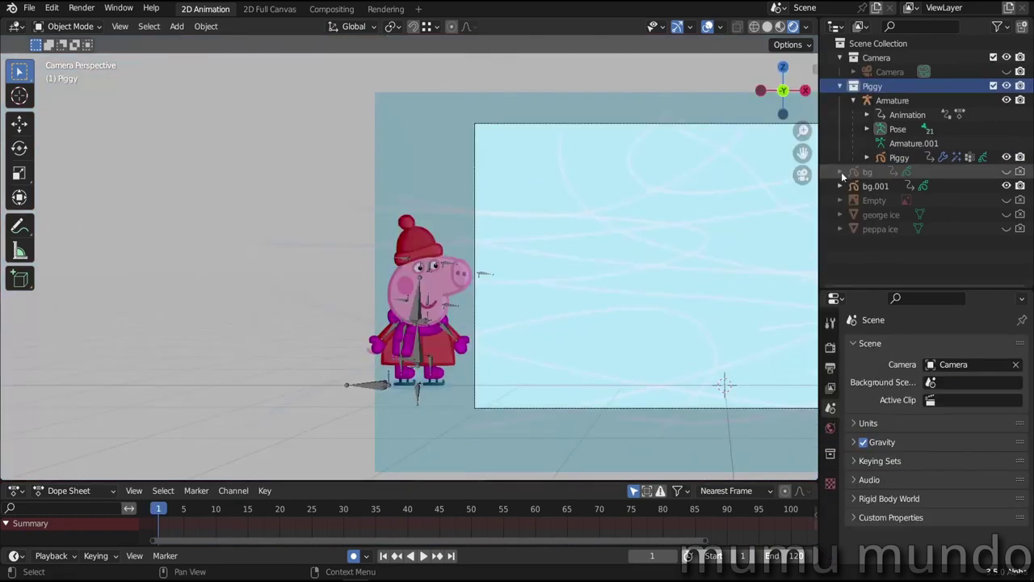
key(space)
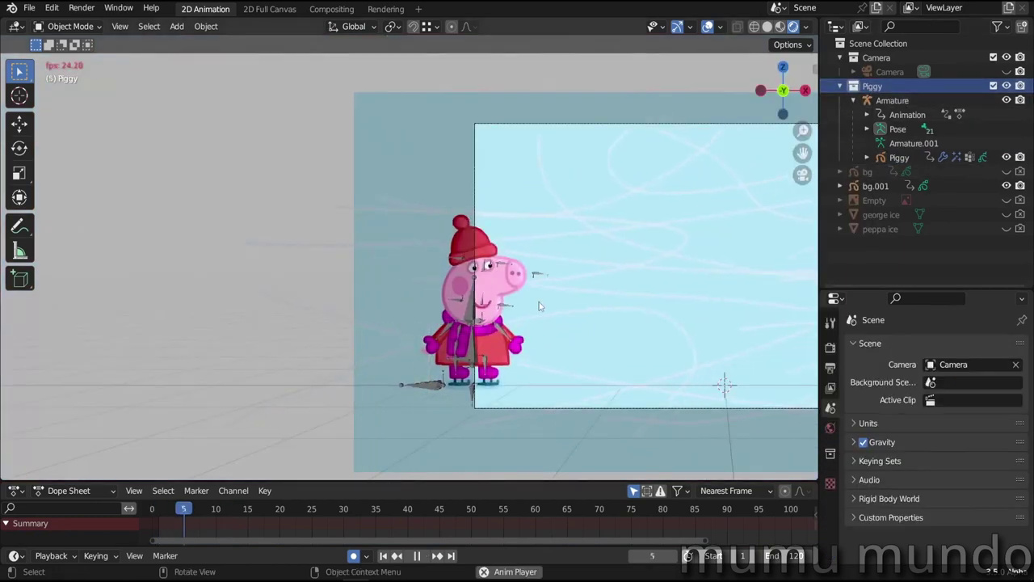
shift+middle_drag(719, 302, 441, 306)
key(space)
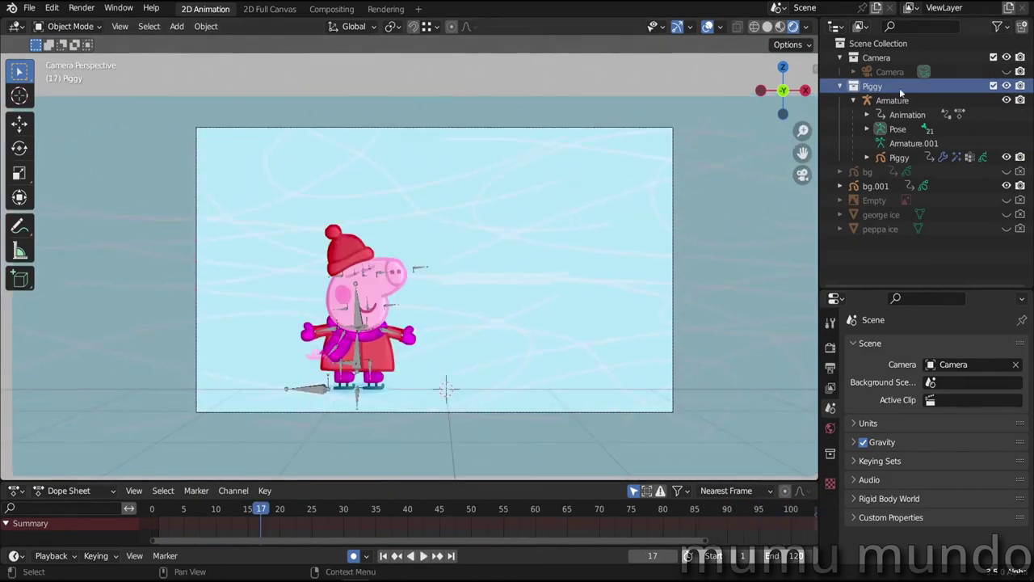
Duplicate the Piggy collection with its contents and exclude the original collection from the view layer.
right_click(873, 88)
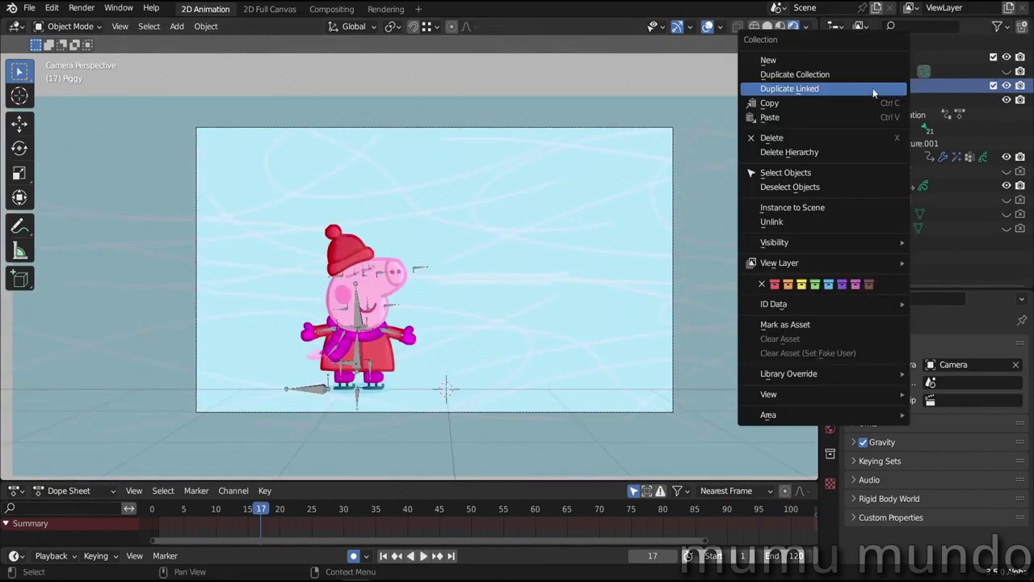
click(806, 74)
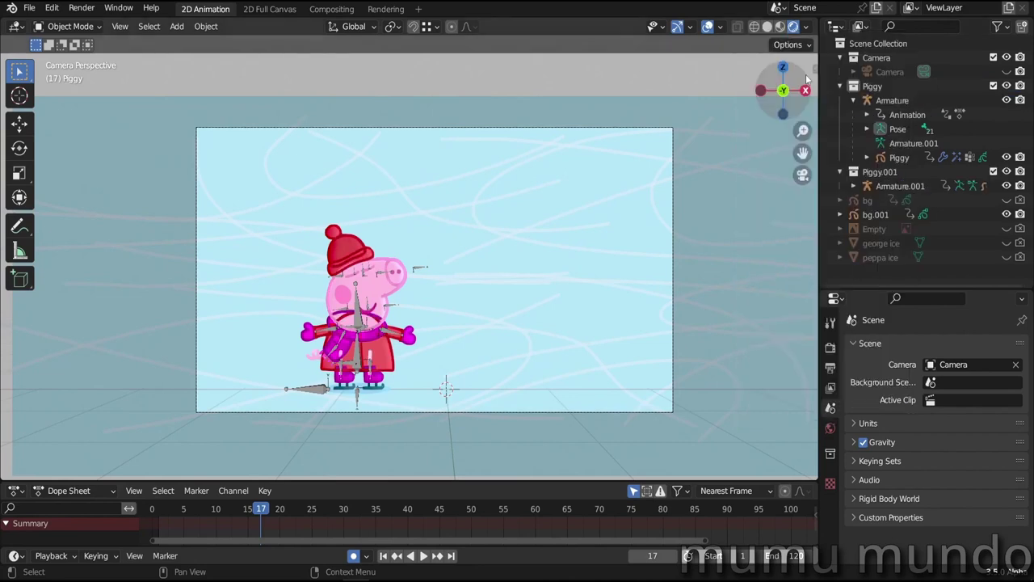
click(993, 85)
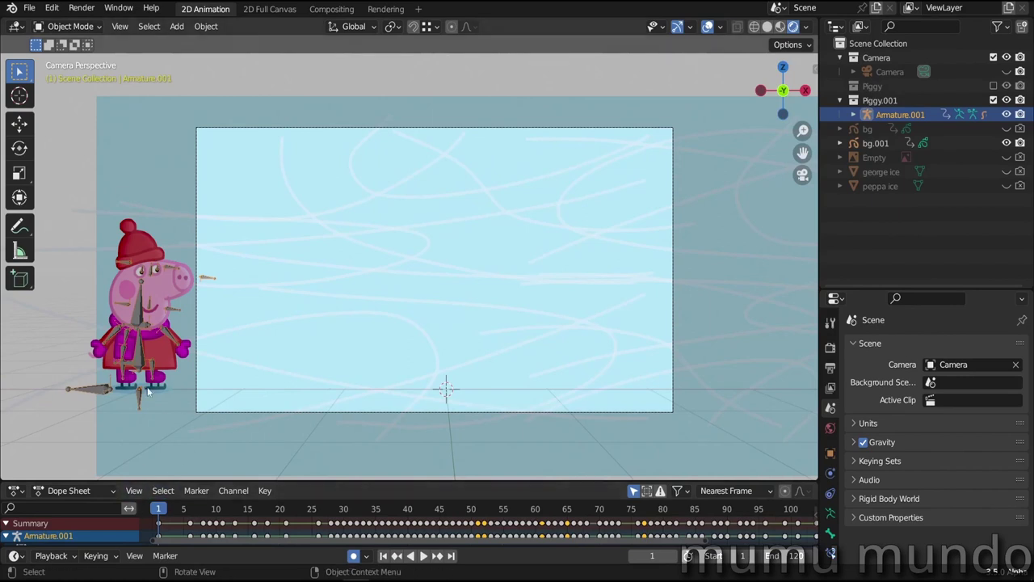
Rotate the duplicated armature, Armature.001, 180° about the global X axis at frame 1.
scroll(100, 412, up, 5)
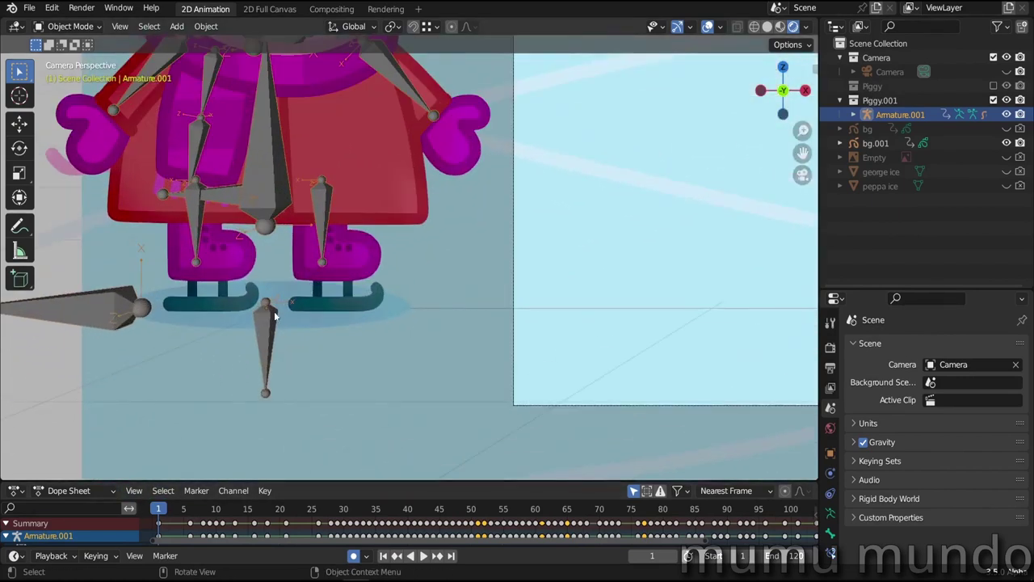
scroll(275, 316, down, 4)
key(r)
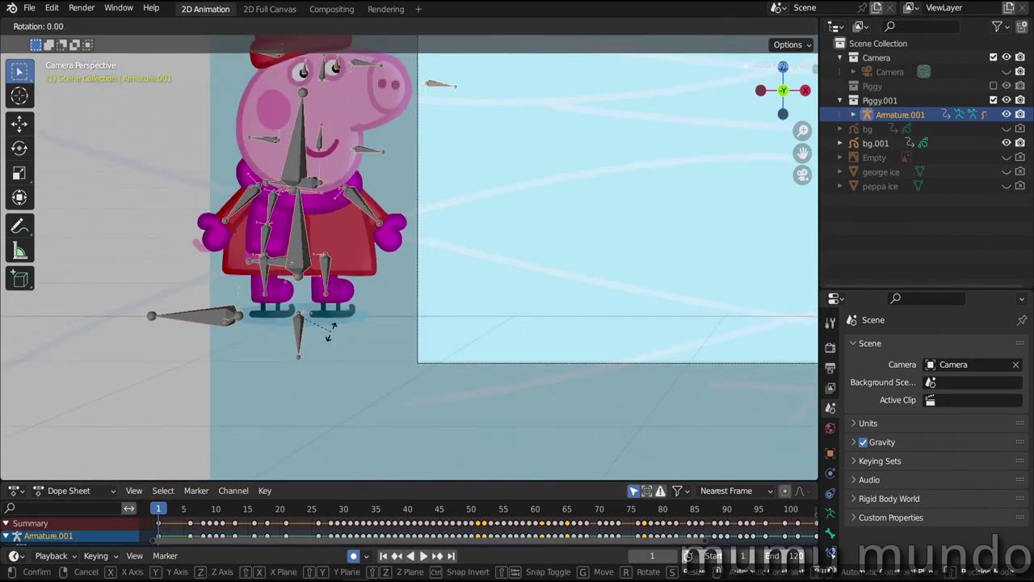
key(x)
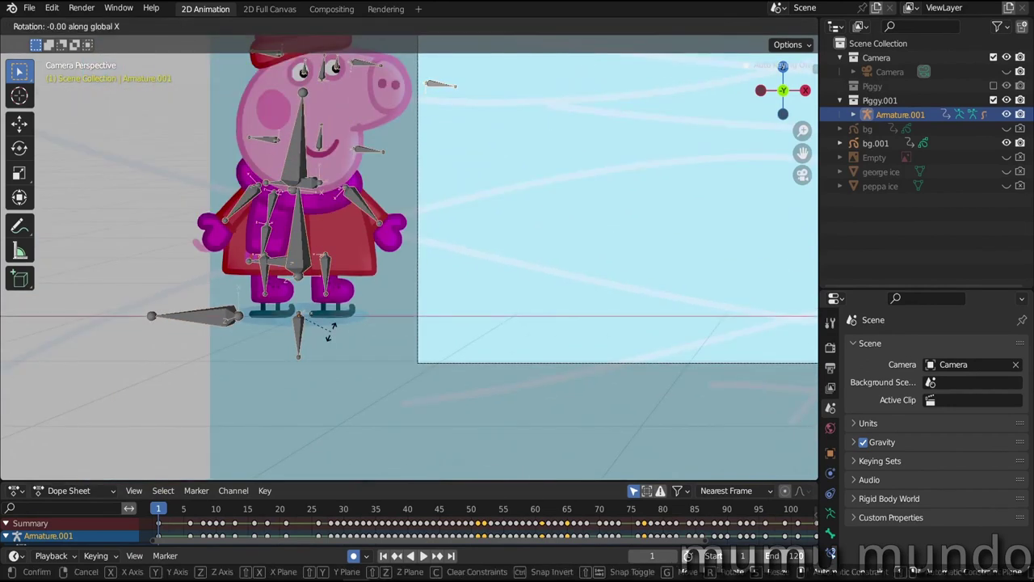
text(180)
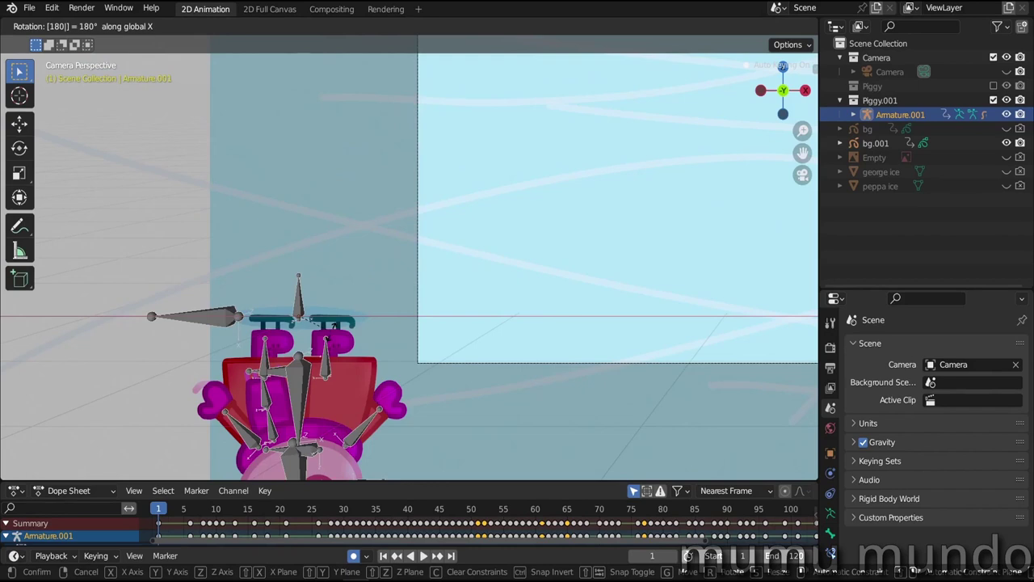
key(Return)
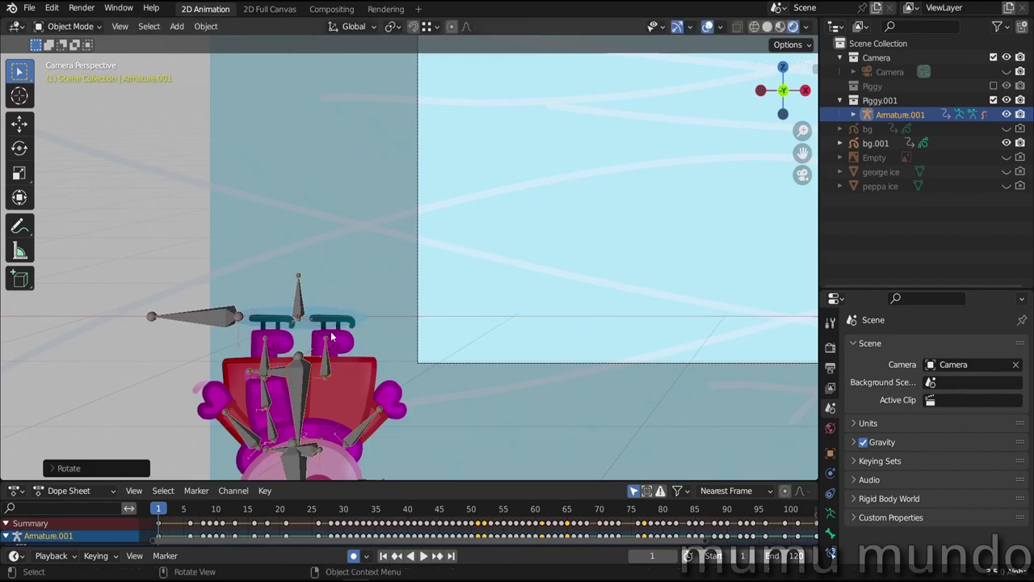
Re-enable the original Piggy collection and scrub through the animation to compare the character with its flipped copy.
click(994, 85)
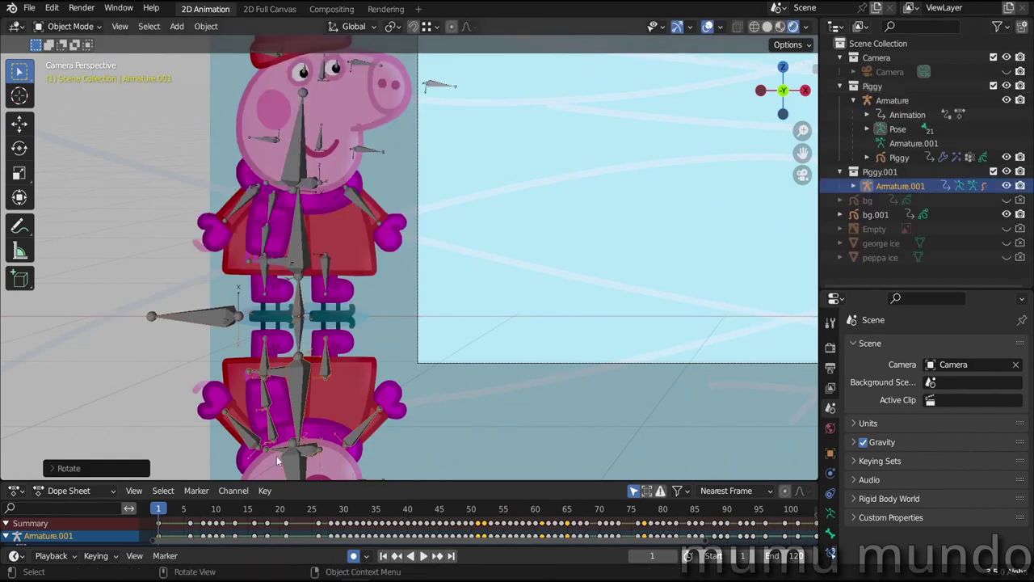
key(space)
drag(178, 509, 267, 511)
drag(801, 153, 259, 168)
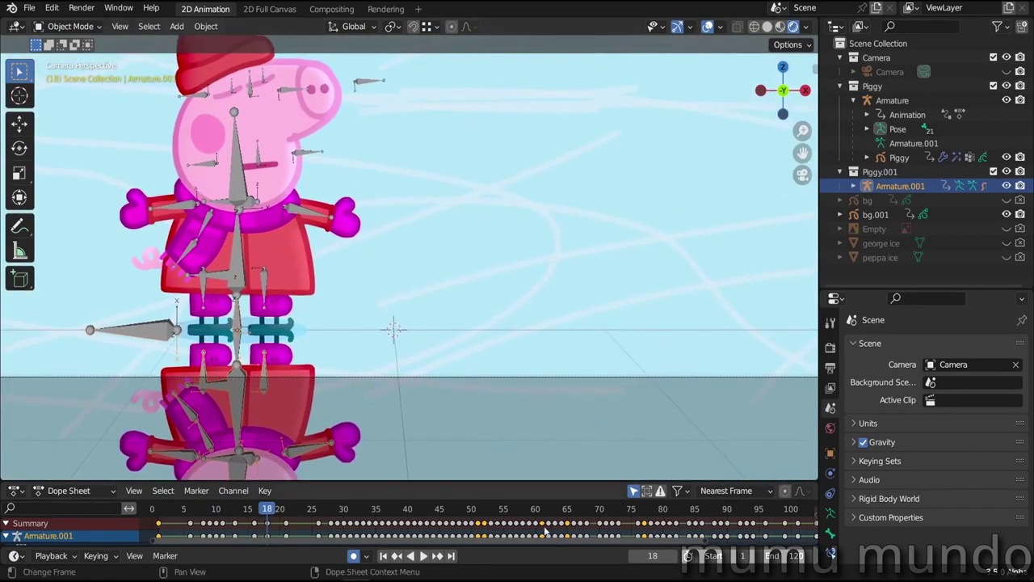
drag(272, 512, 356, 517)
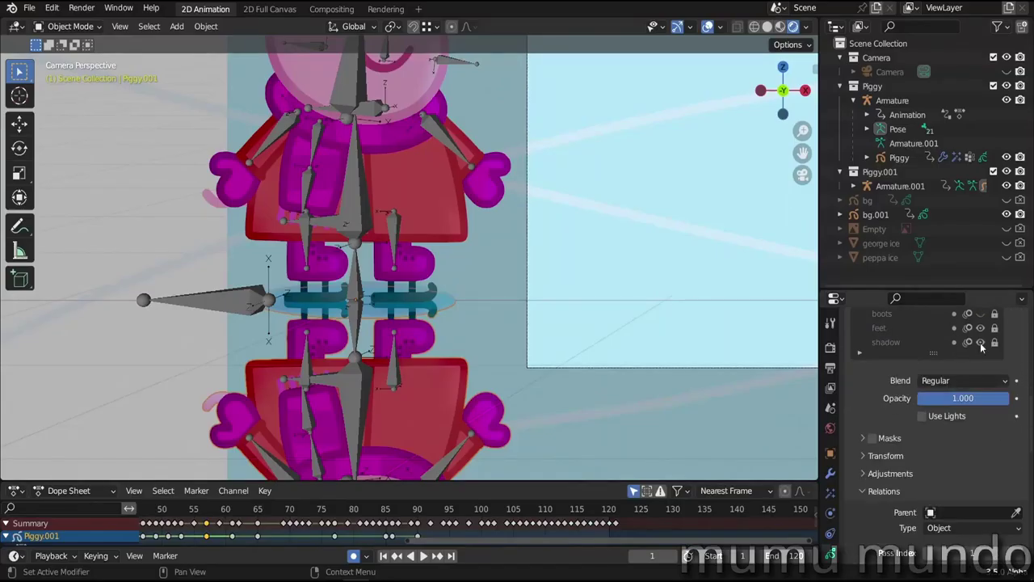
Examine the Object Transforms keyframes of the flipped armature and check during playback how its skates line up with the original's.
right_click(356, 395)
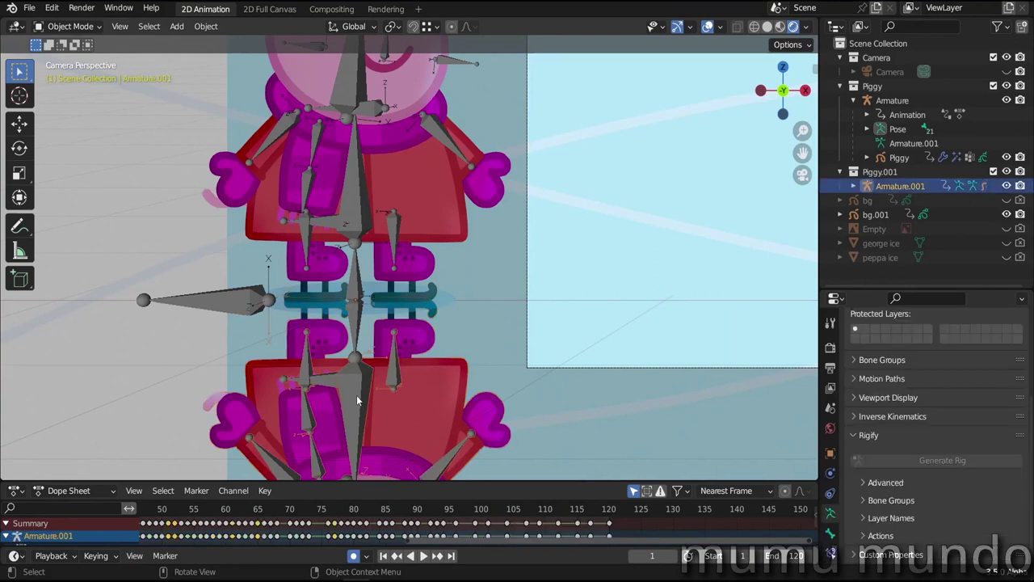
drag(455, 539, 226, 540)
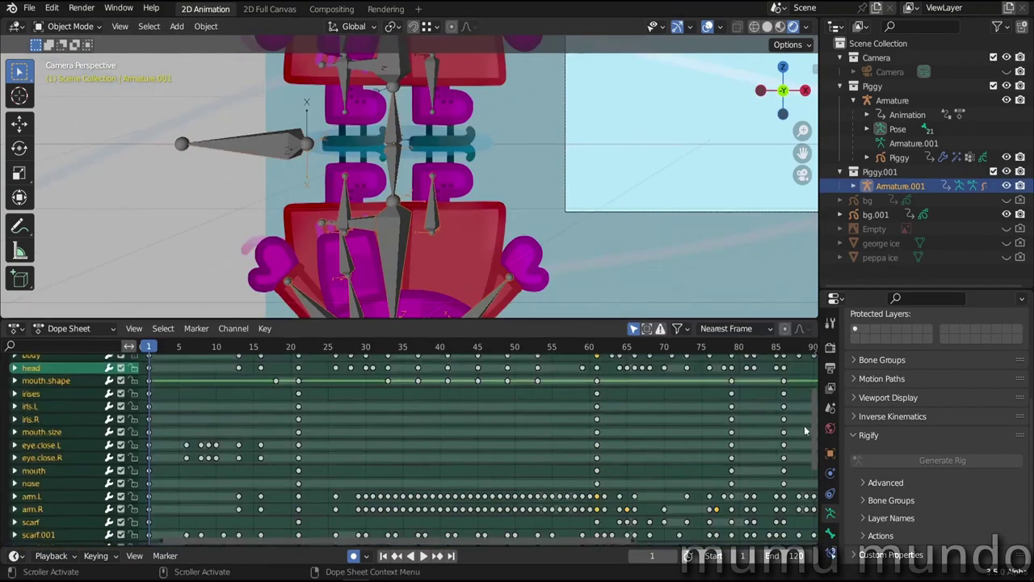
drag(805, 429, 812, 494)
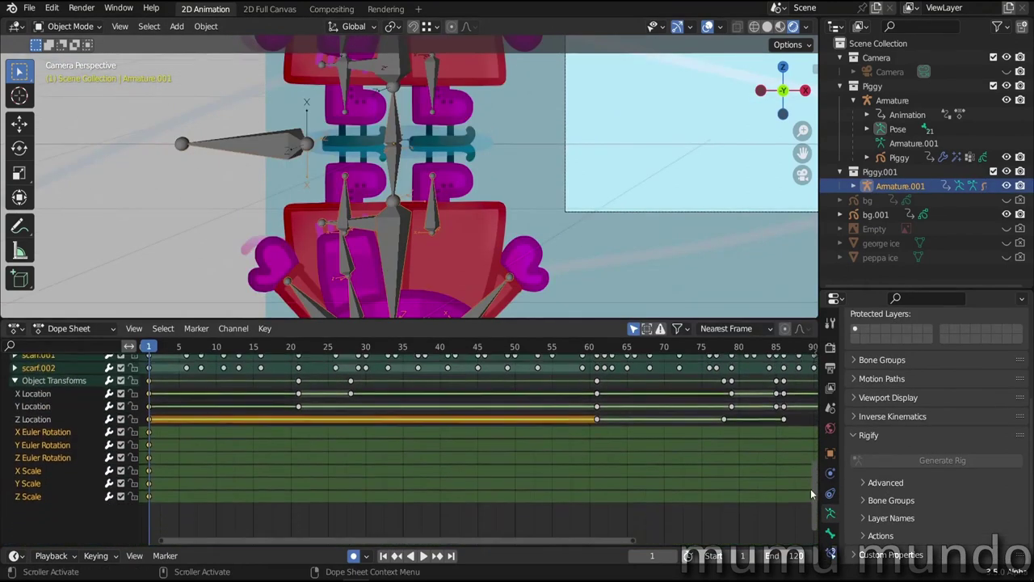
scroll(812, 493, up, 1)
click(57, 391)
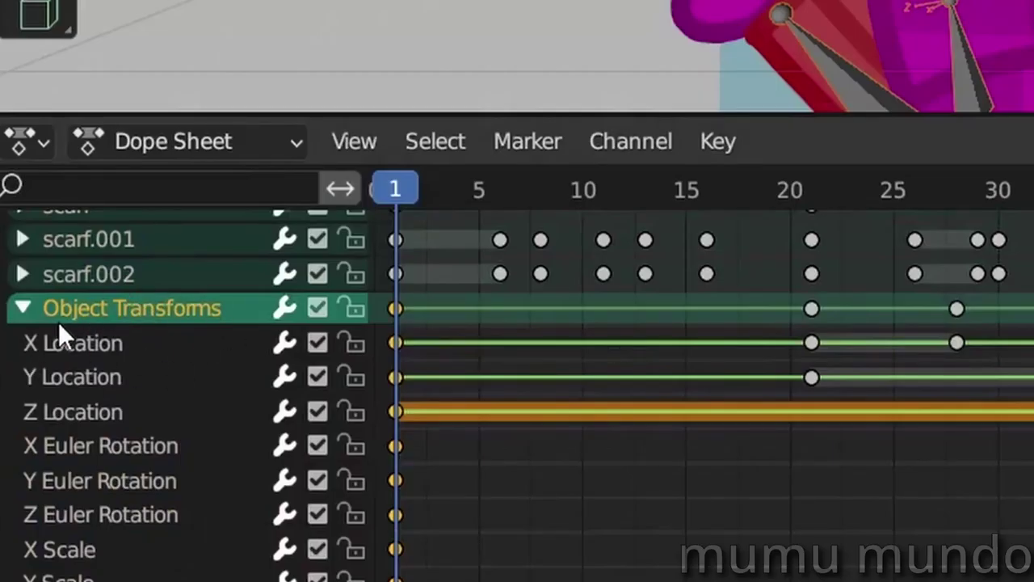
key(space)
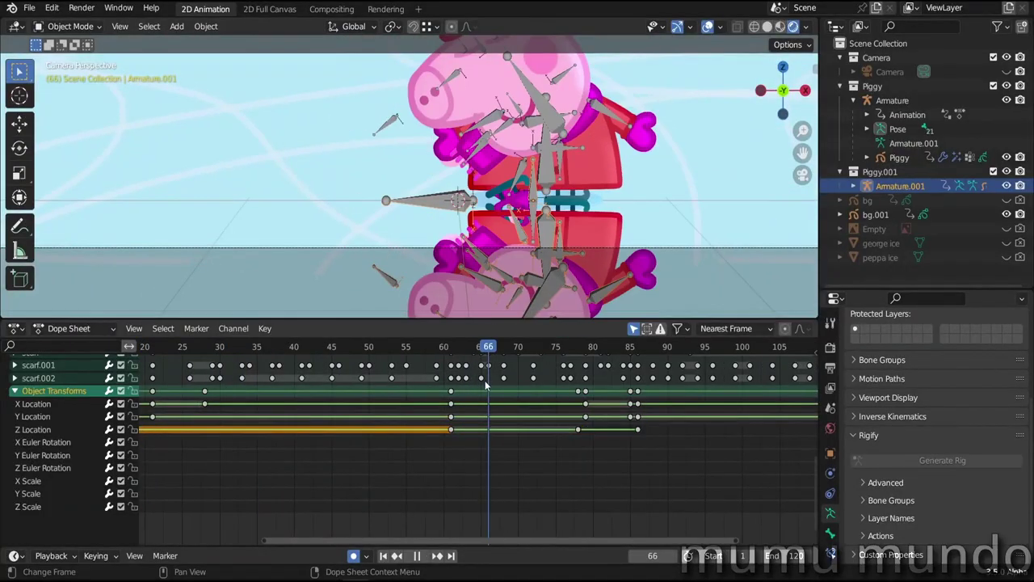
key(space)
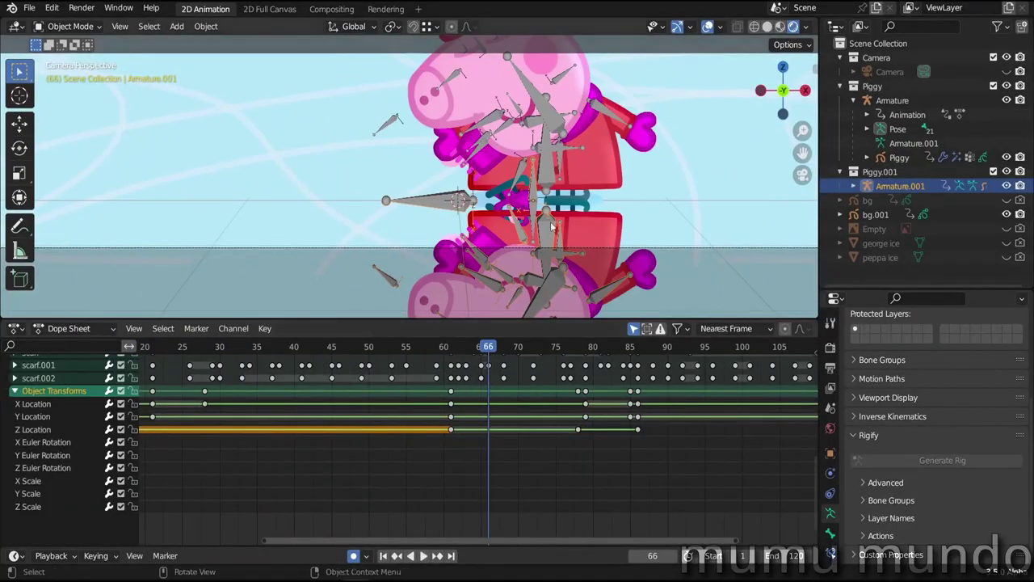
Delete the flipped armature's Y Location keyframes between the first and last ones, and reposition it at frame 61 to meet the original's skates.
click(219, 416)
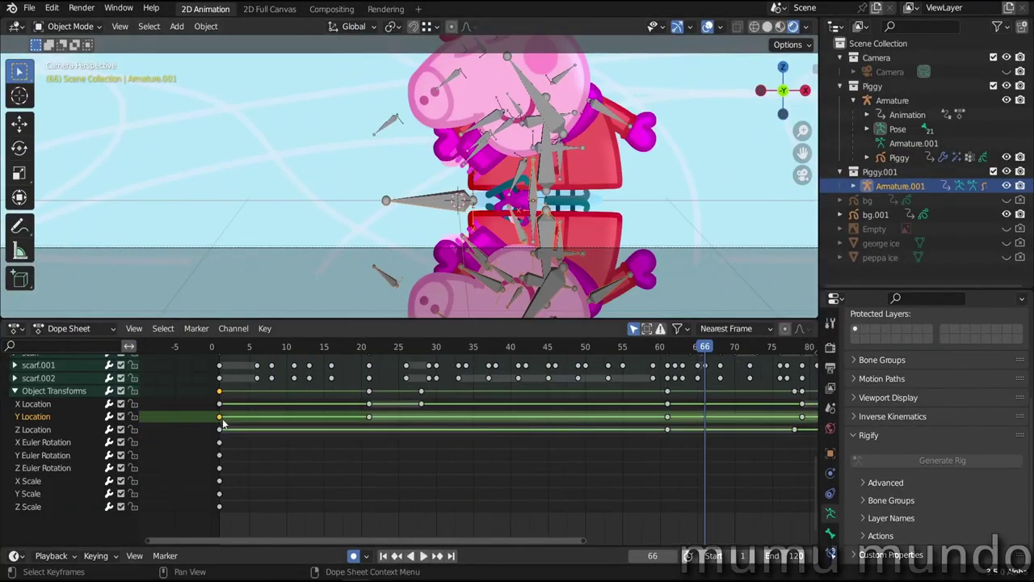
click(369, 418)
shift+click(669, 420)
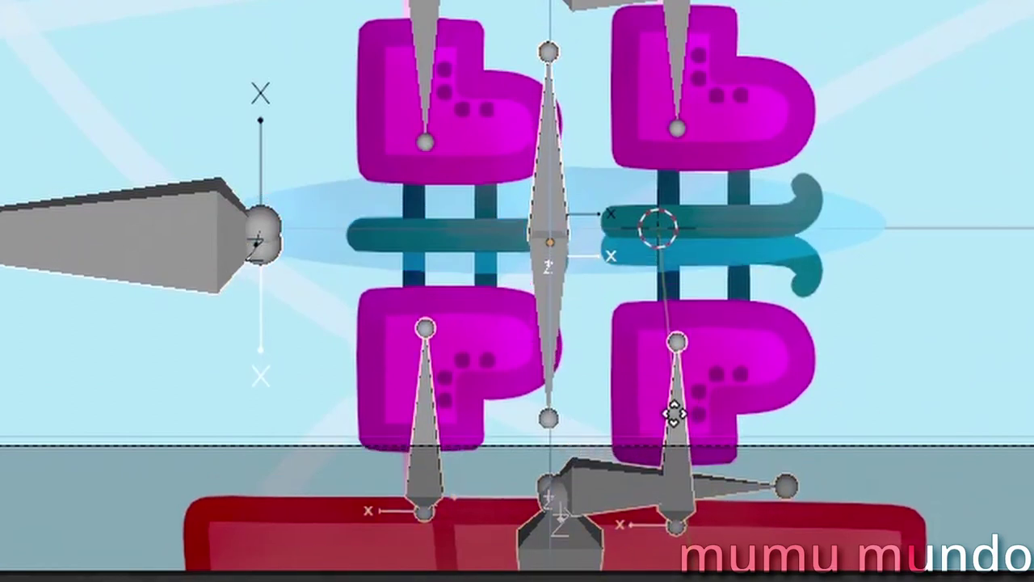
Duplicate the flipped armature's Z Location keyframe from frame 1 to frame 21.
drag(599, 350, 357, 349)
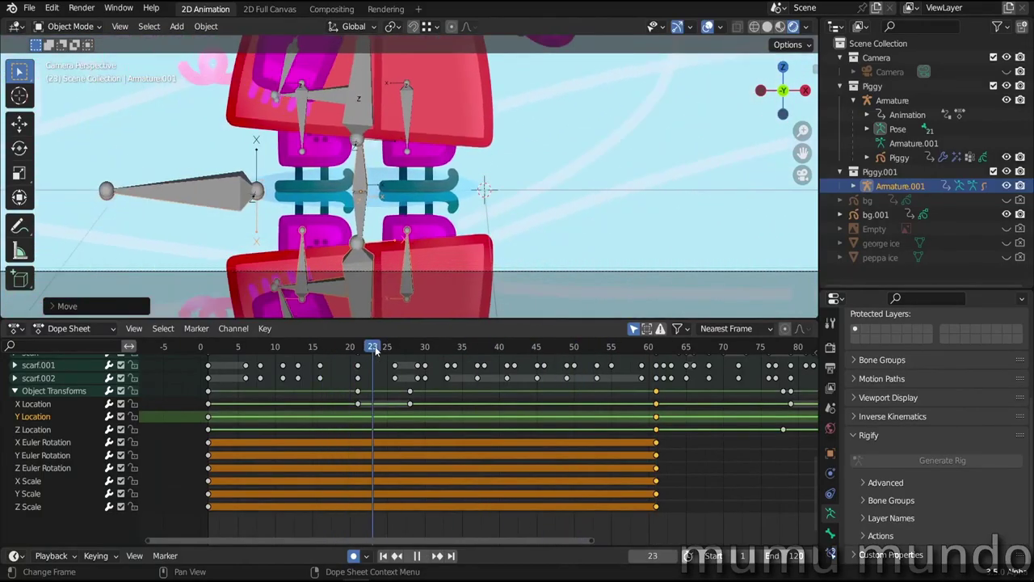
click(213, 432)
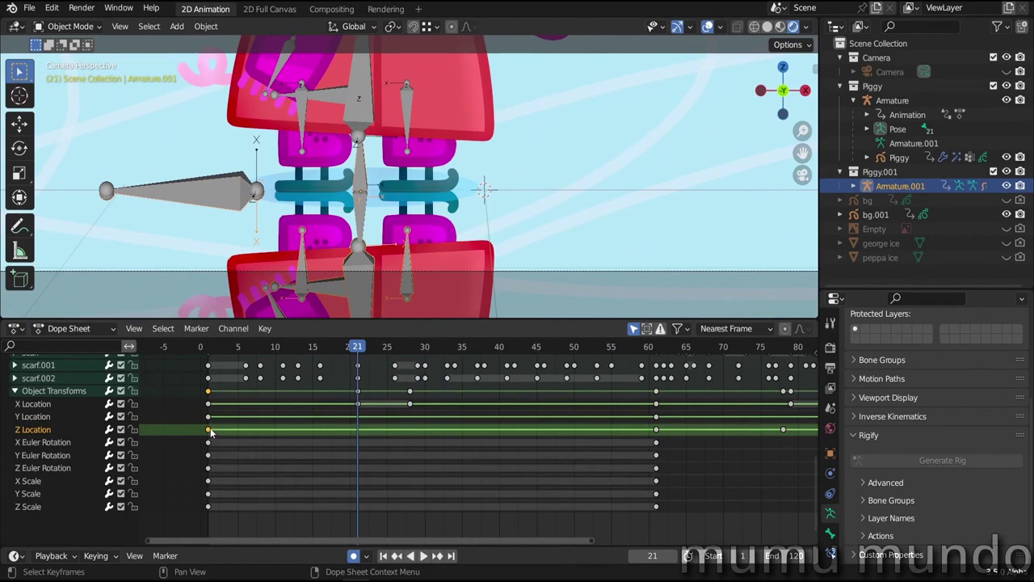
drag(209, 434, 351, 434)
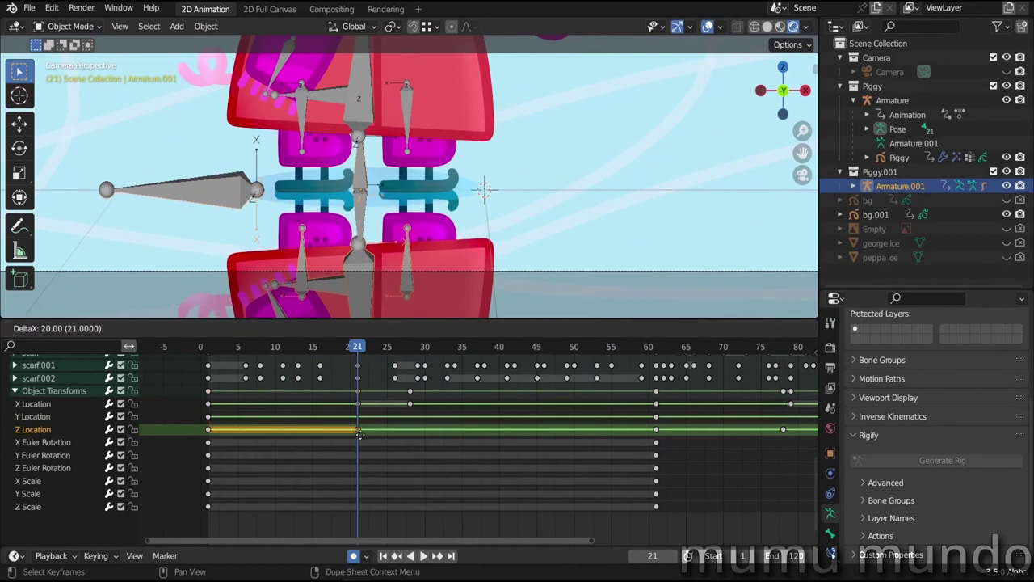
click(360, 434)
Adjust the flipped armature's height at frames 73 and 78 so its skates meet the original's.
drag(364, 348, 659, 368)
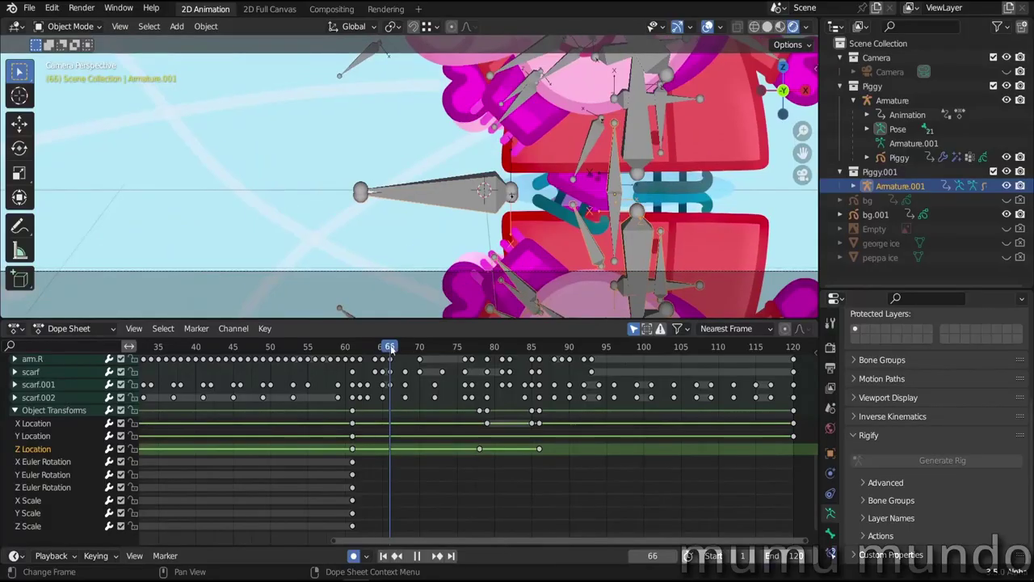
drag(388, 349, 447, 353)
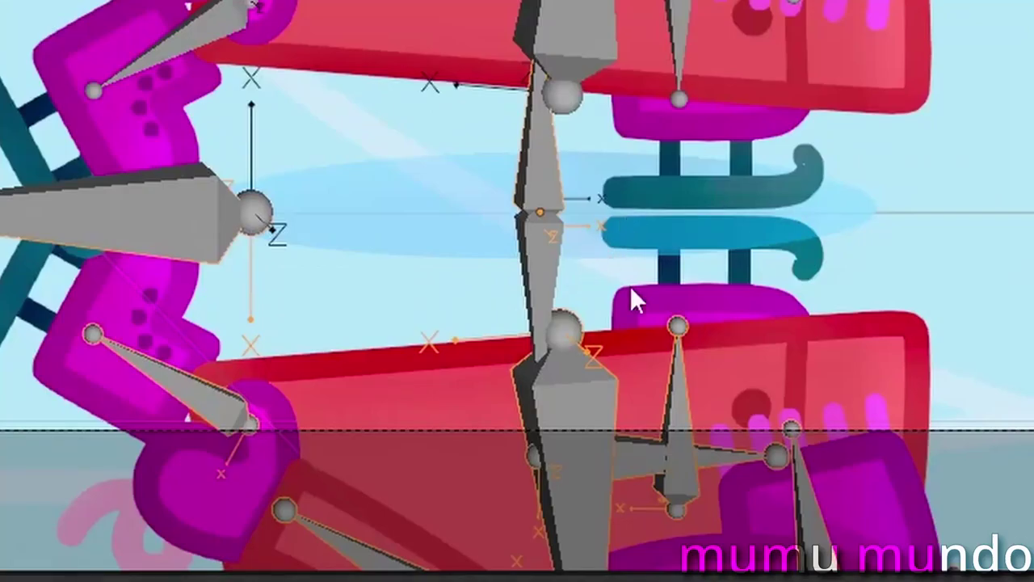
key(g)
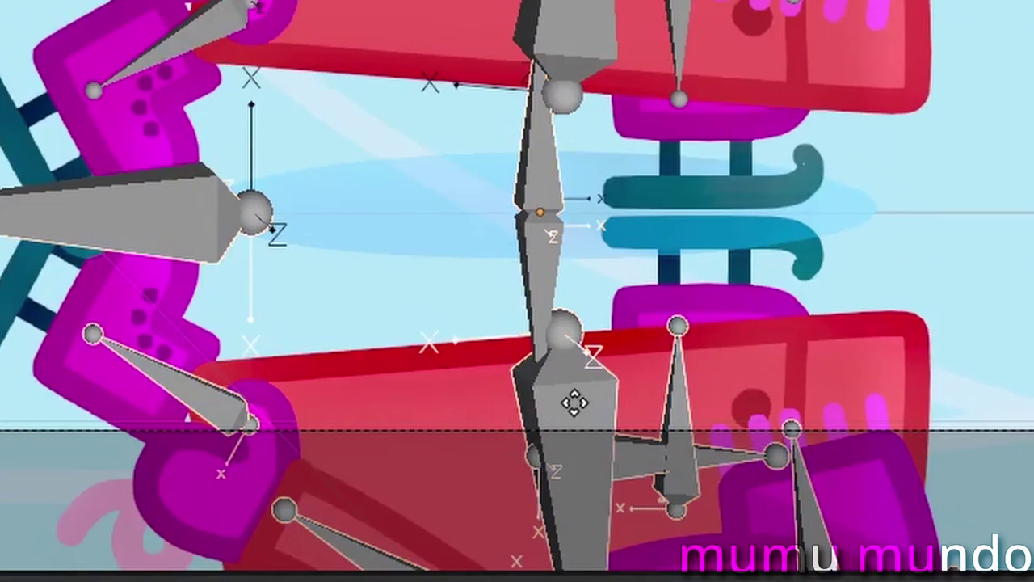
click(582, 393)
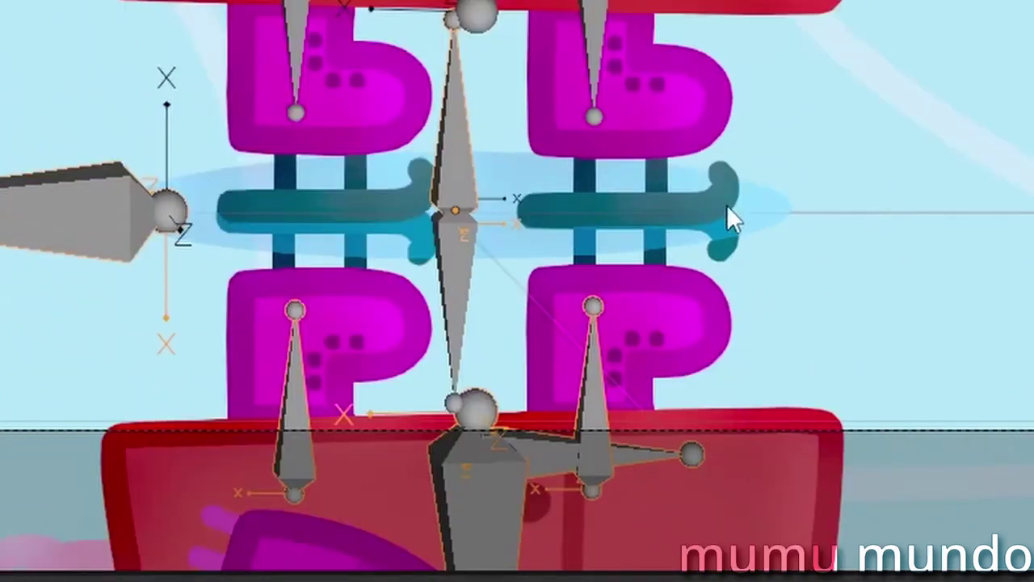
key(g)
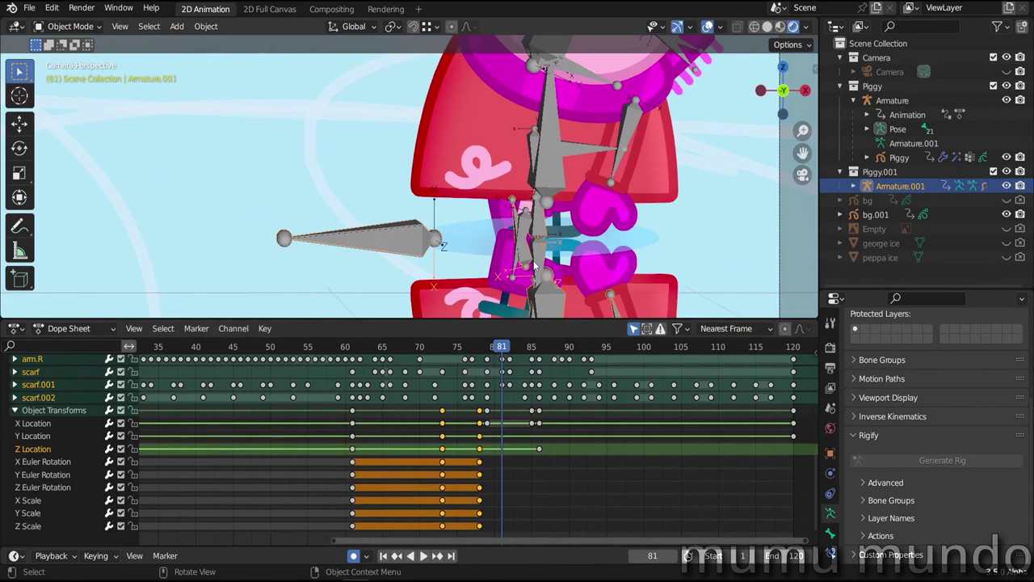
Move the flipped armature along the global Z axis at frame 81 to align the reflection with the character.
key(g)
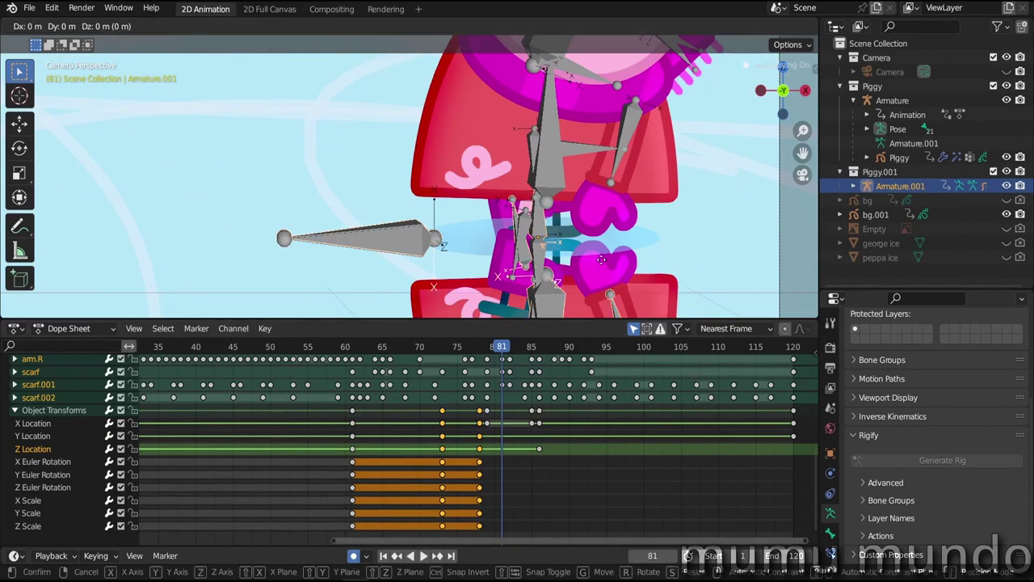
key(z)
click(603, 257)
Move the flipped armature down about 0.04 m along global Z at frame 82.
drag(503, 353, 509, 355)
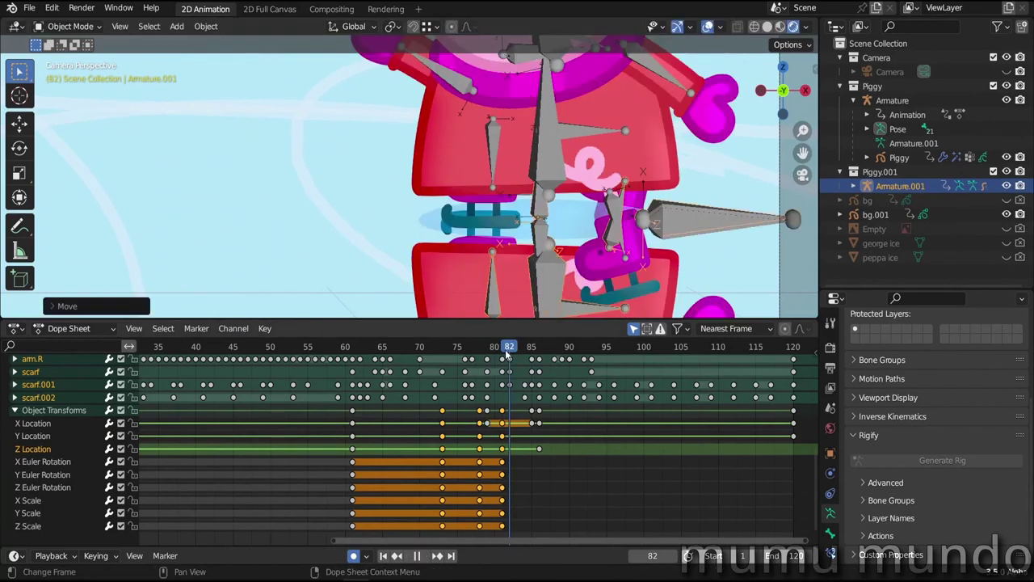
key(space)
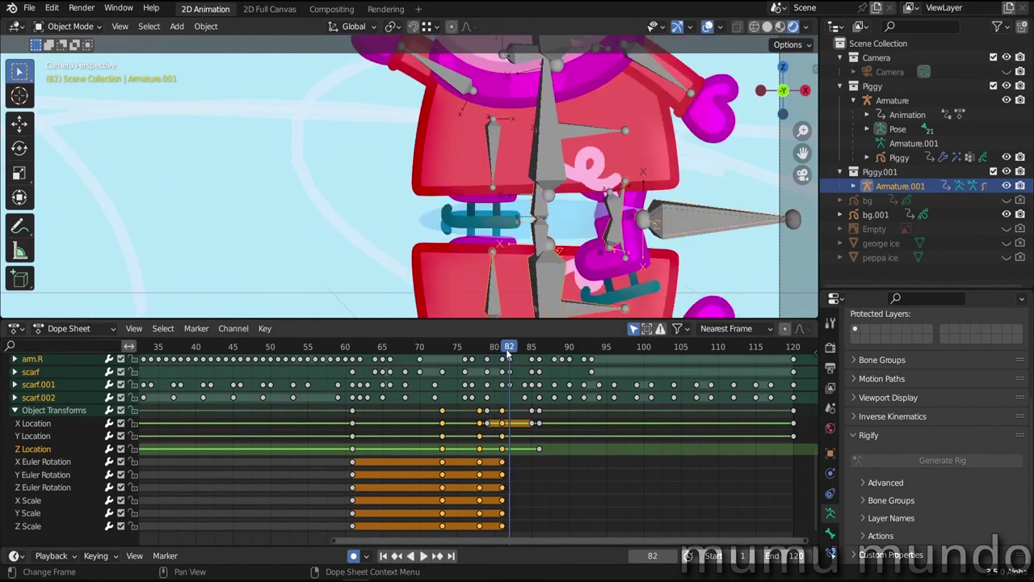
click(504, 451)
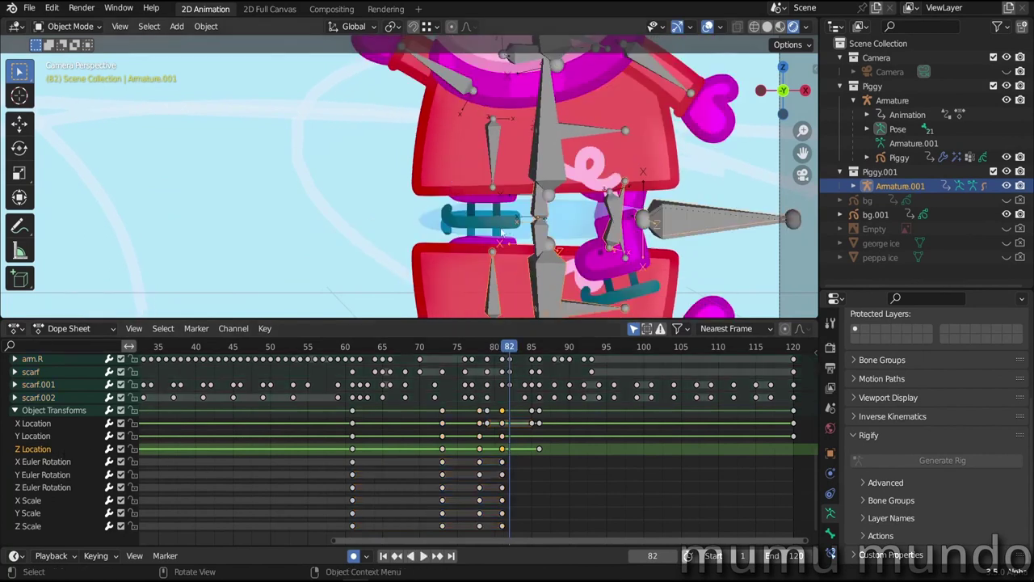
key(g)
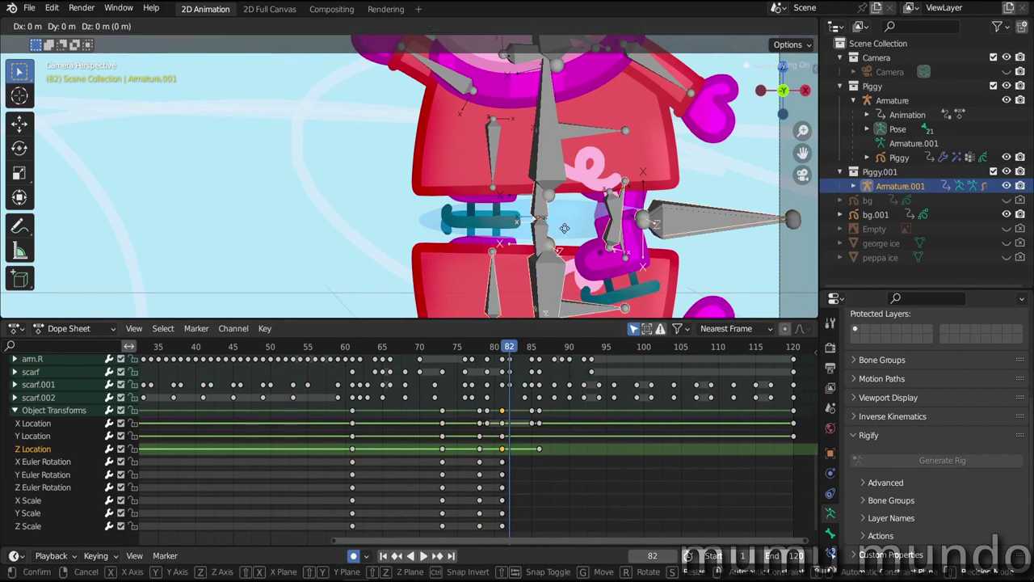
key(z)
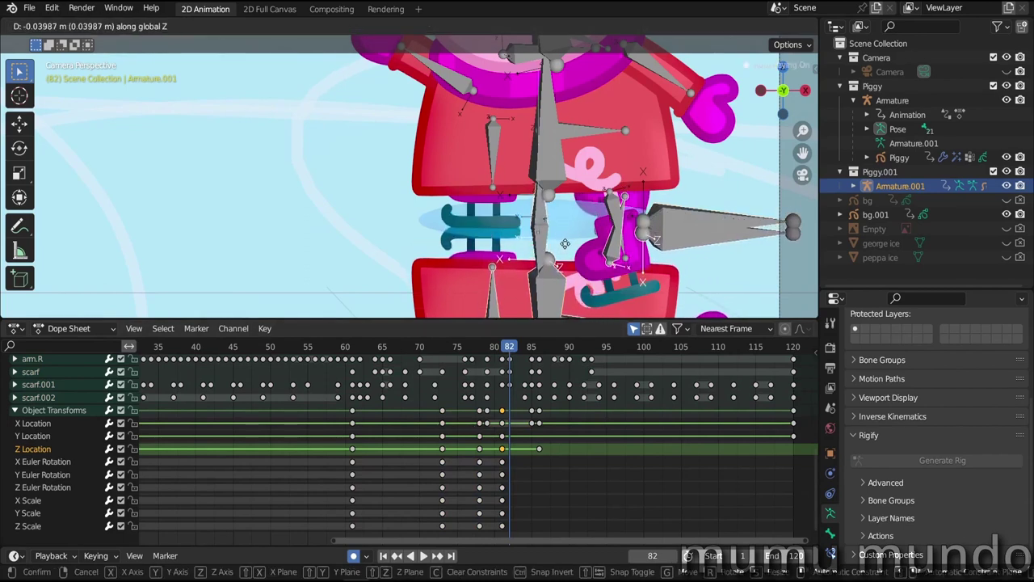
click(565, 245)
Lower the flipped armature about 0.03 m along global Z at frame 86.
drag(512, 349, 540, 348)
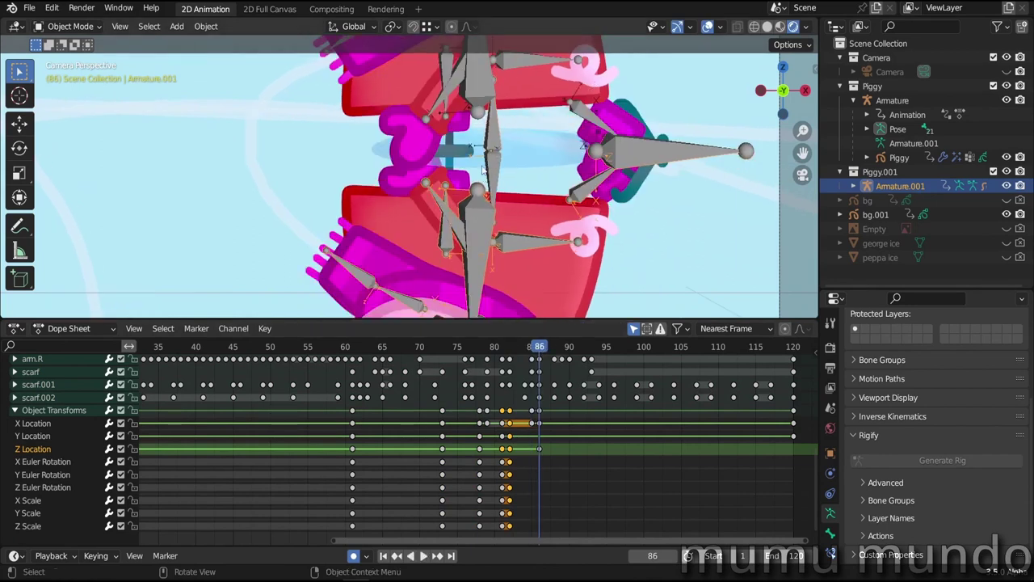
key(g)
key(z)
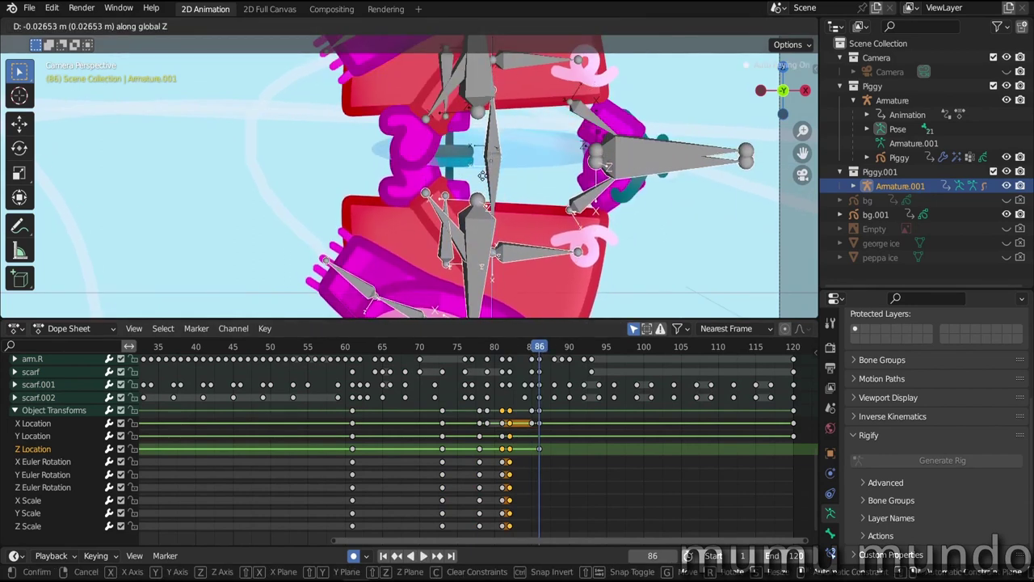
click(482, 175)
Scrub through the frames after 86 and play back the animation to check the reflection's alignment.
drag(539, 346, 576, 346)
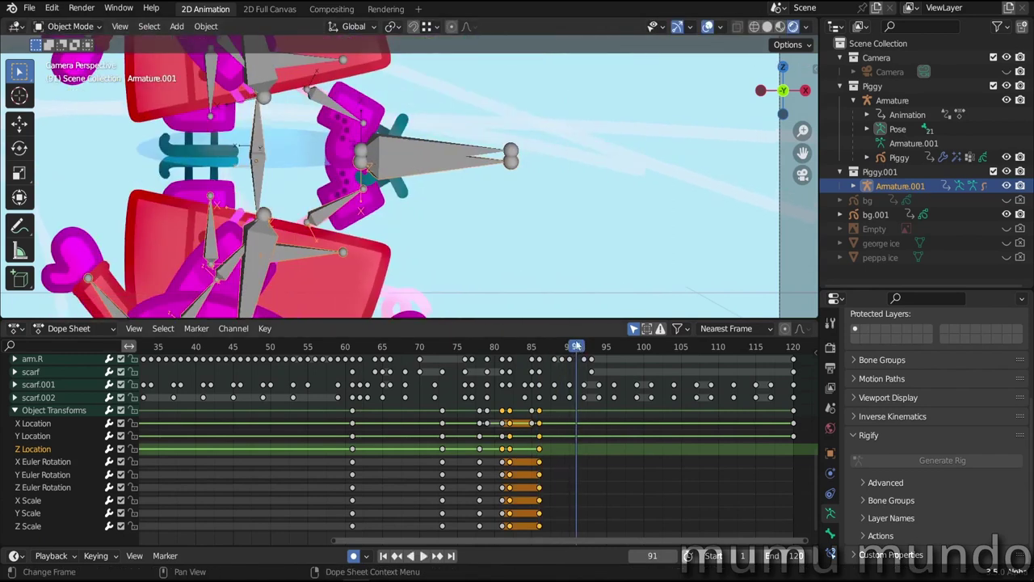
drag(802, 152, 1033, 182)
click(651, 346)
scroll(355, 234, down, 5)
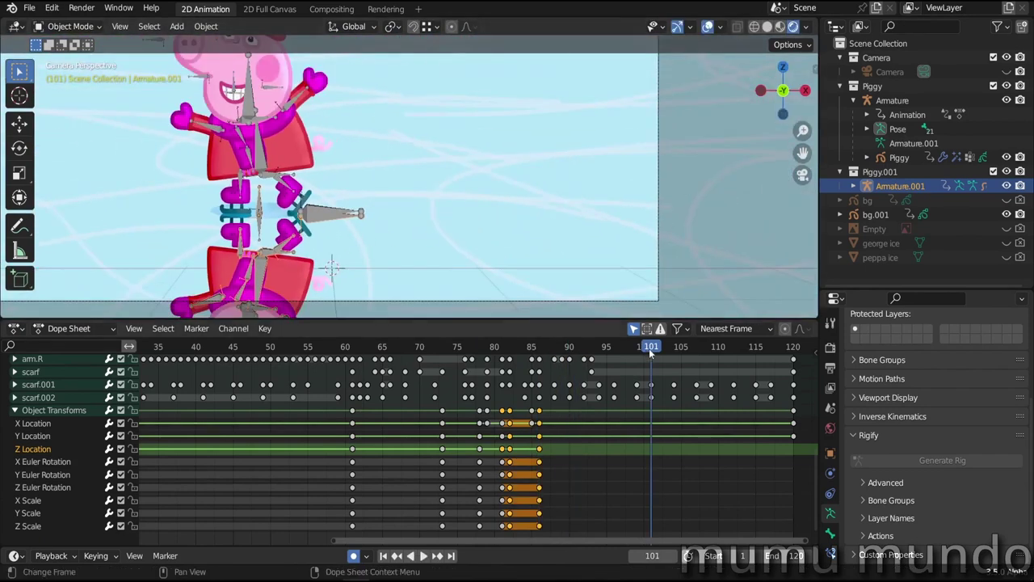
drag(651, 353, 678, 354)
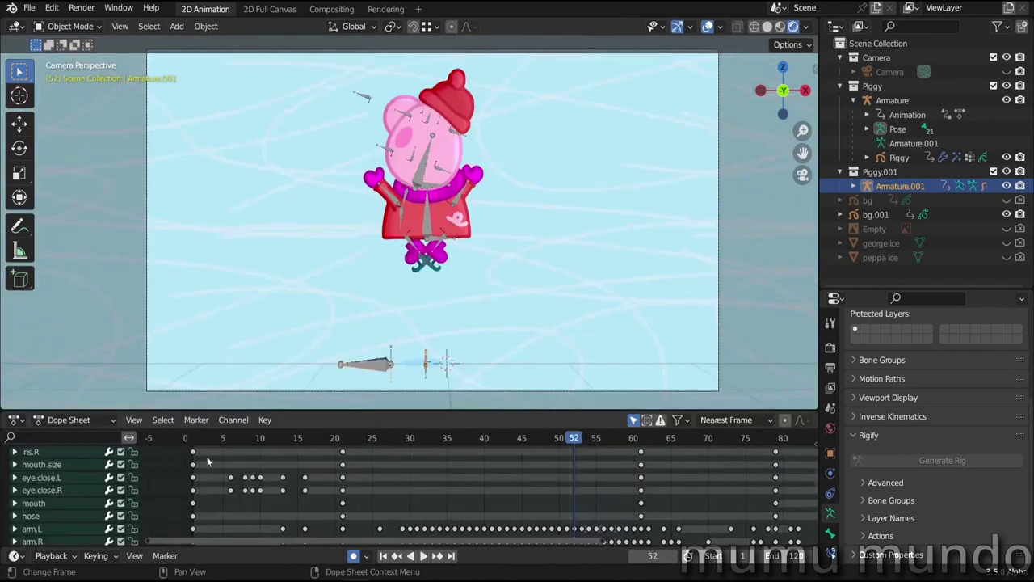
key(space)
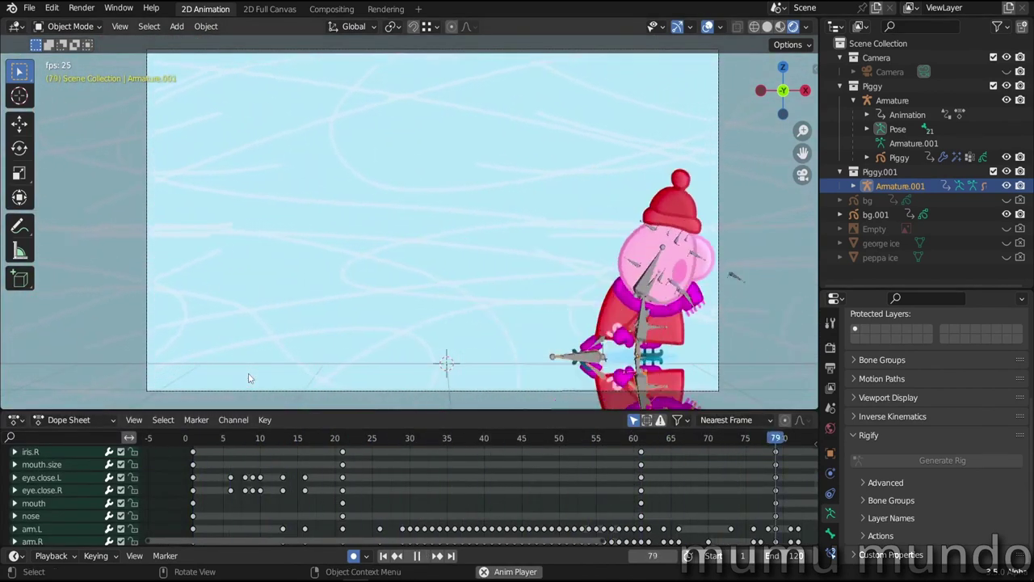
key(Escape)
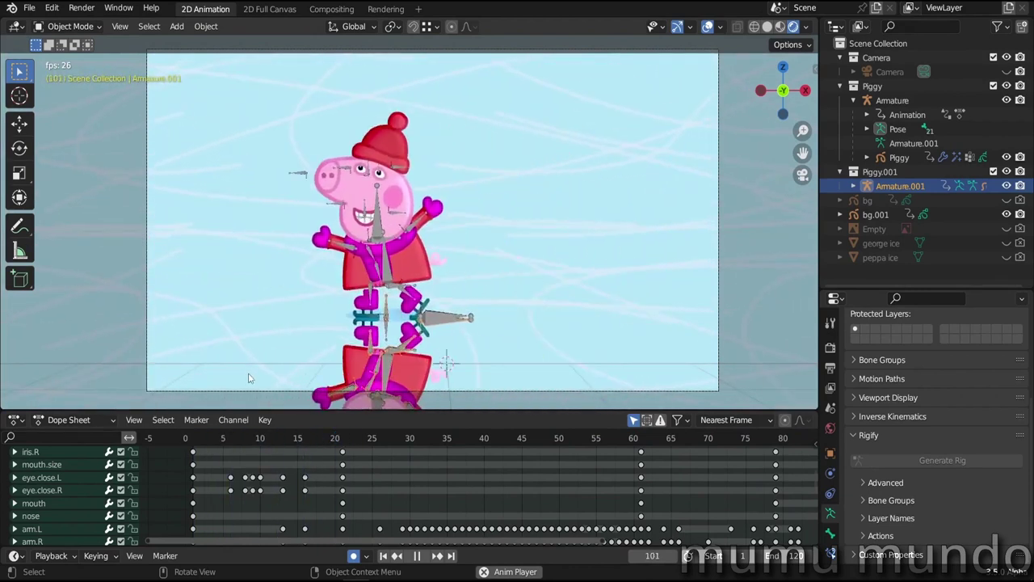
Add a Colorize effect to the reflected drawing, Piggy.001, and set its mode to Transparent.
click(364, 361)
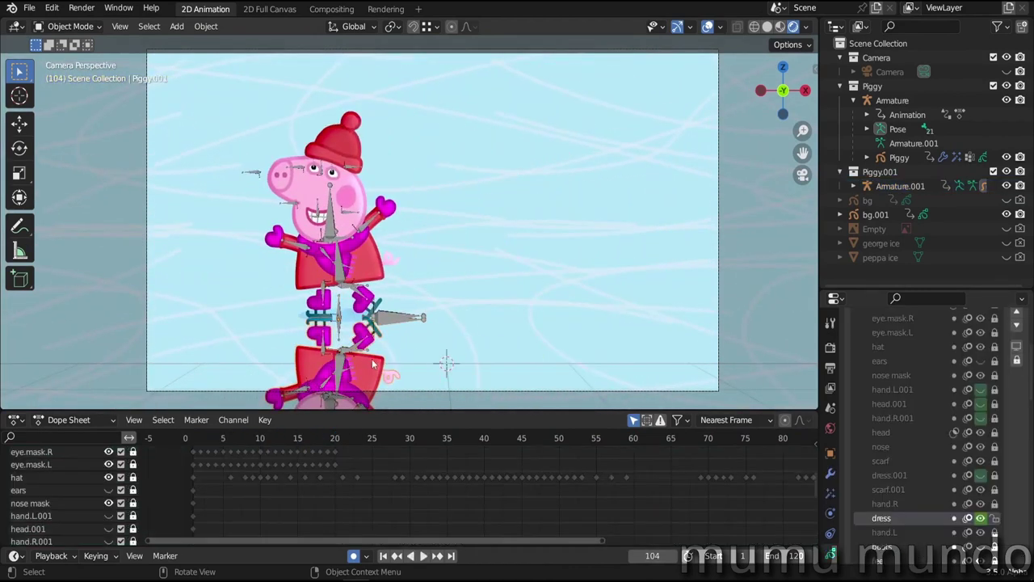
click(832, 493)
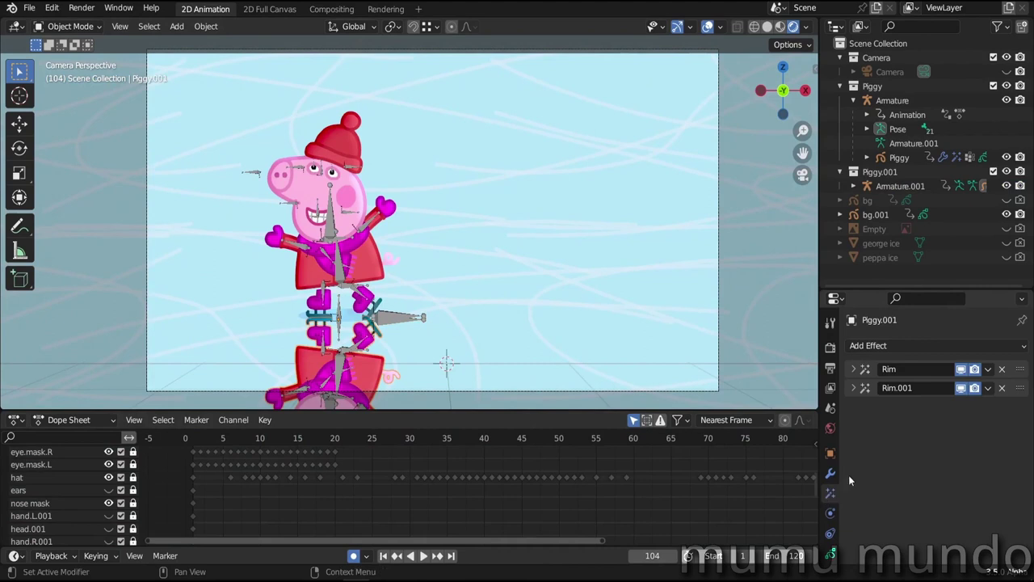
click(966, 345)
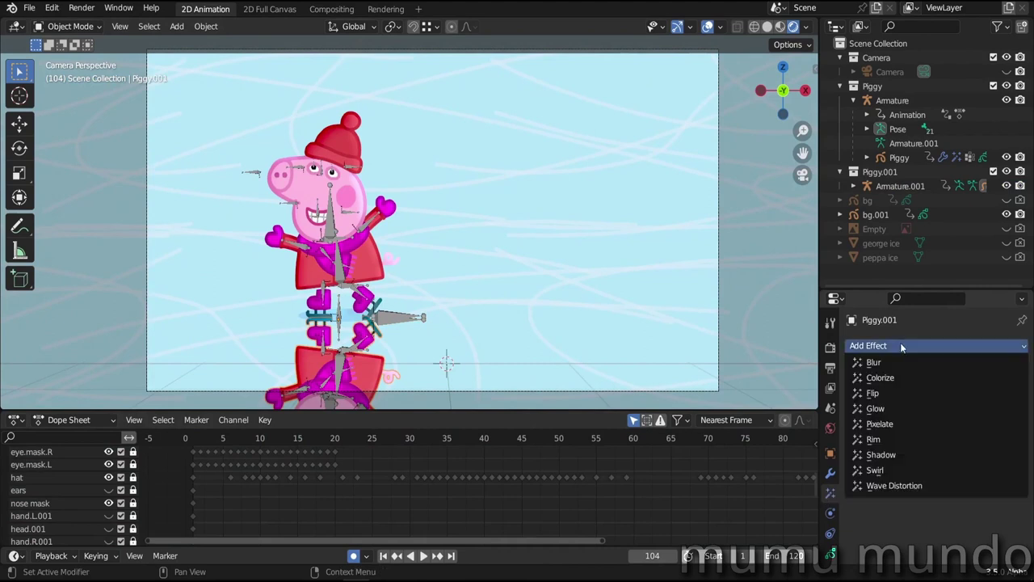
click(876, 379)
click(937, 429)
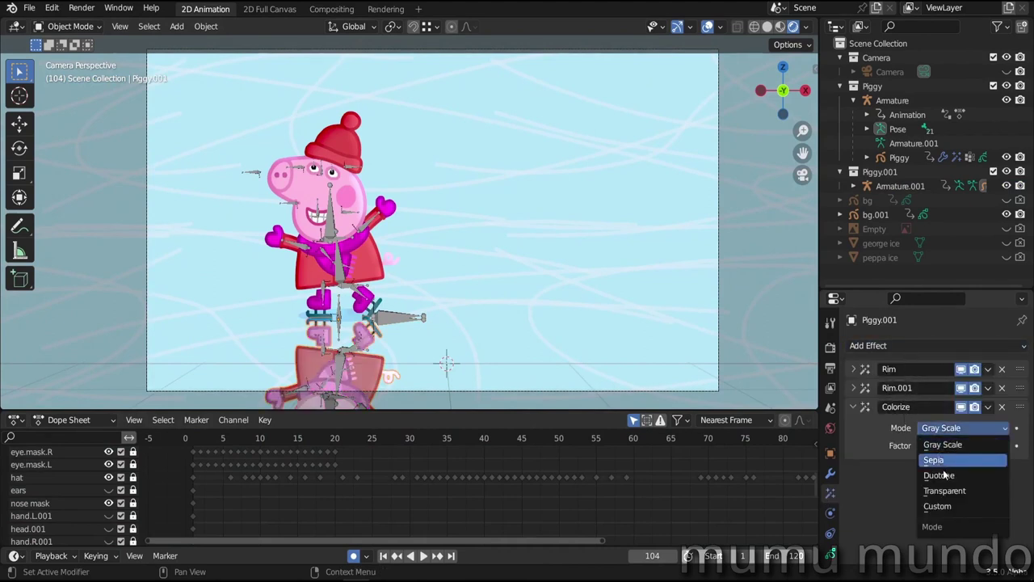
click(931, 490)
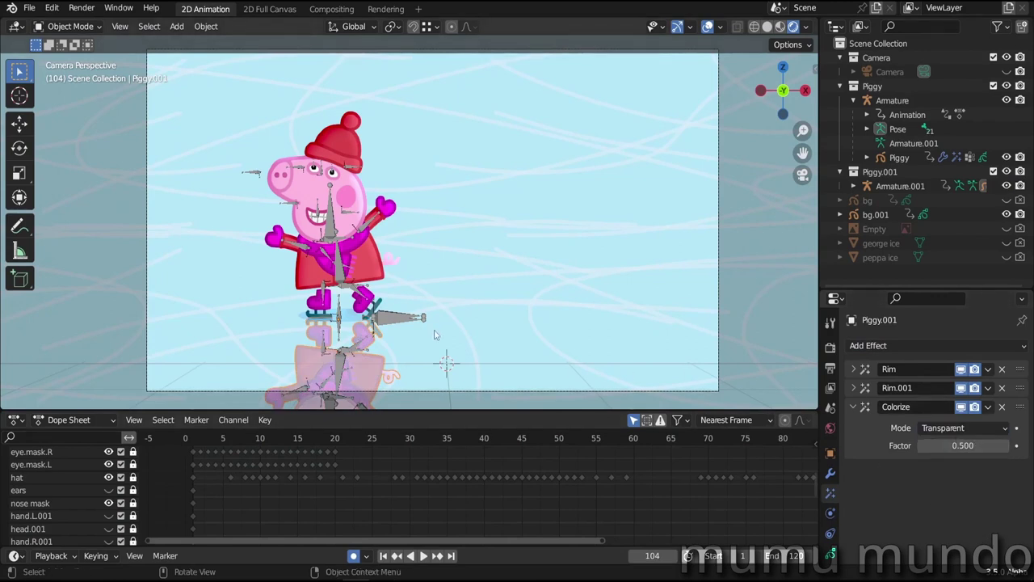
Hide the viewport overlays and play the animation to preview the transparent reflection.
key(shift+alt+z)
key(space)
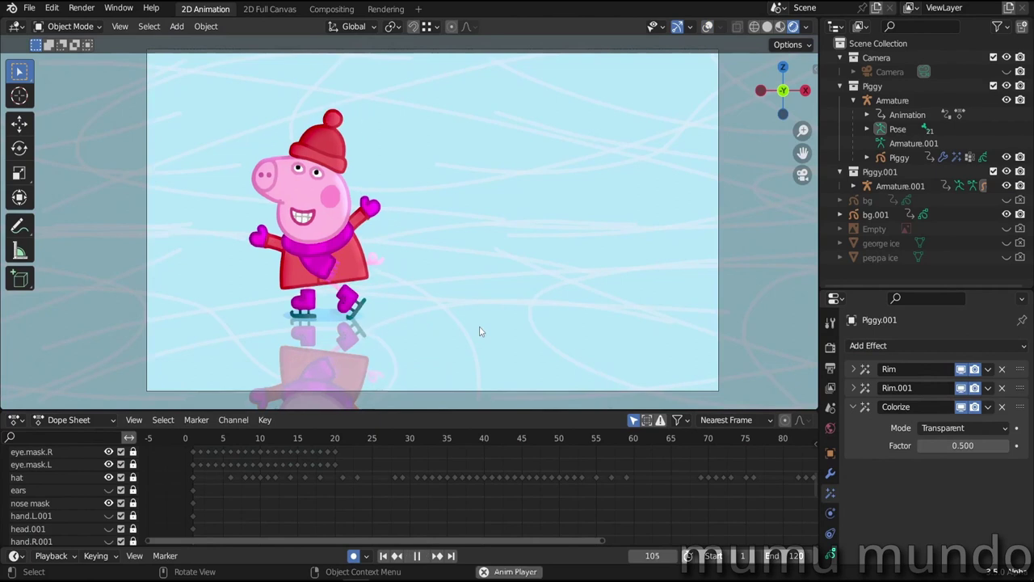